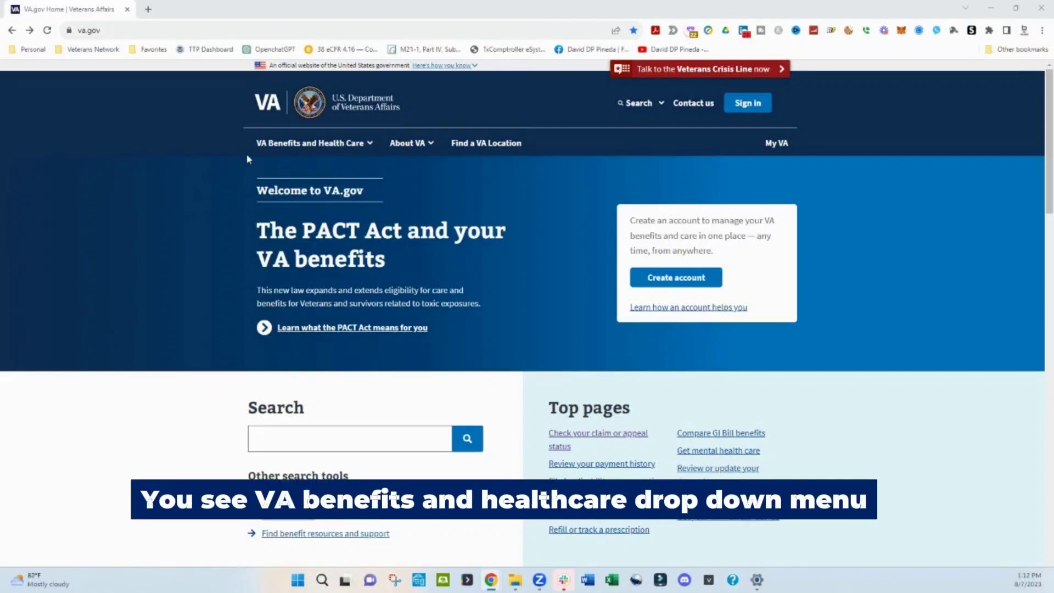
# Open the decision review or appeal page from the Disability benefits and go to its Supplemental Claim option
pyautogui.click(370, 149)
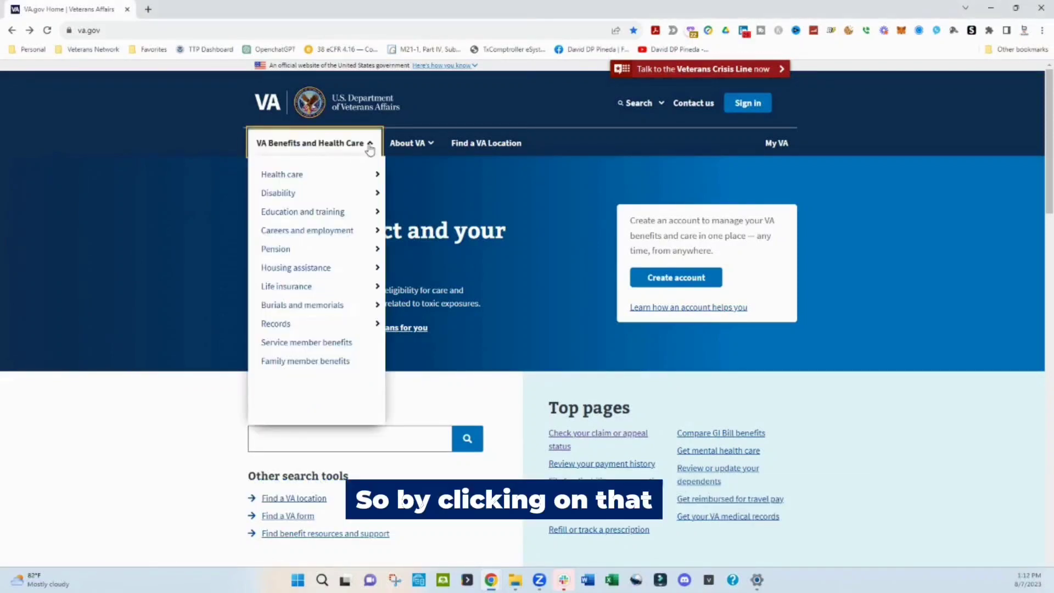
pyautogui.click(291, 198)
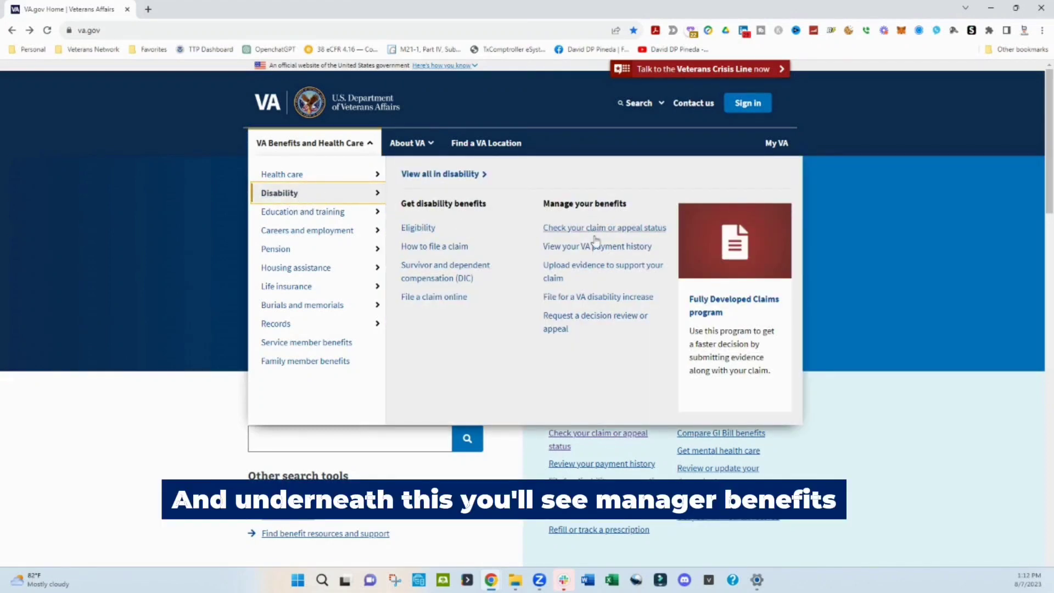
pyautogui.click(607, 324)
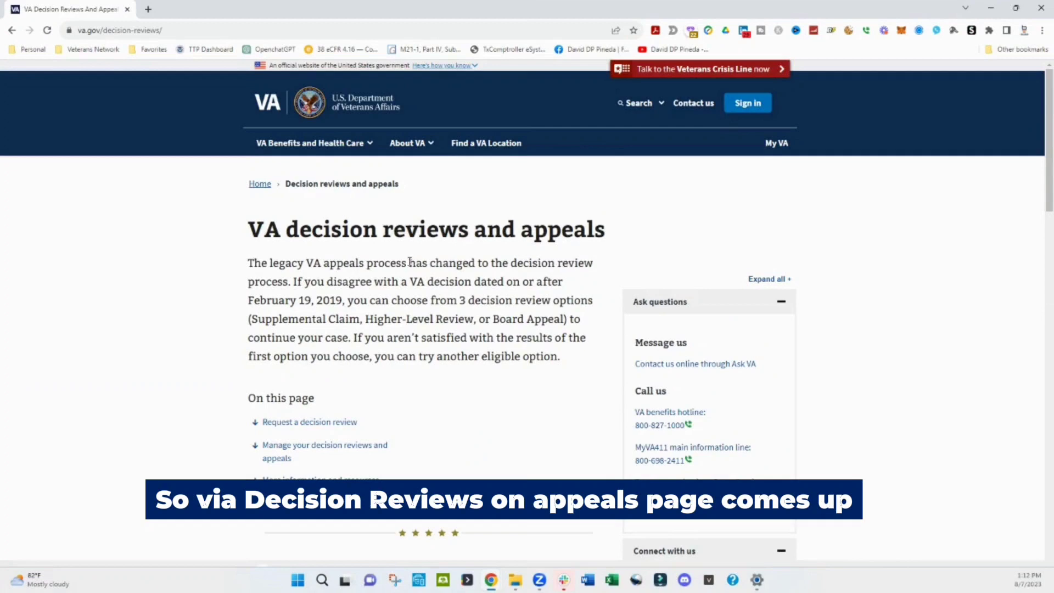
pyautogui.scroll(-6, 407, 274)
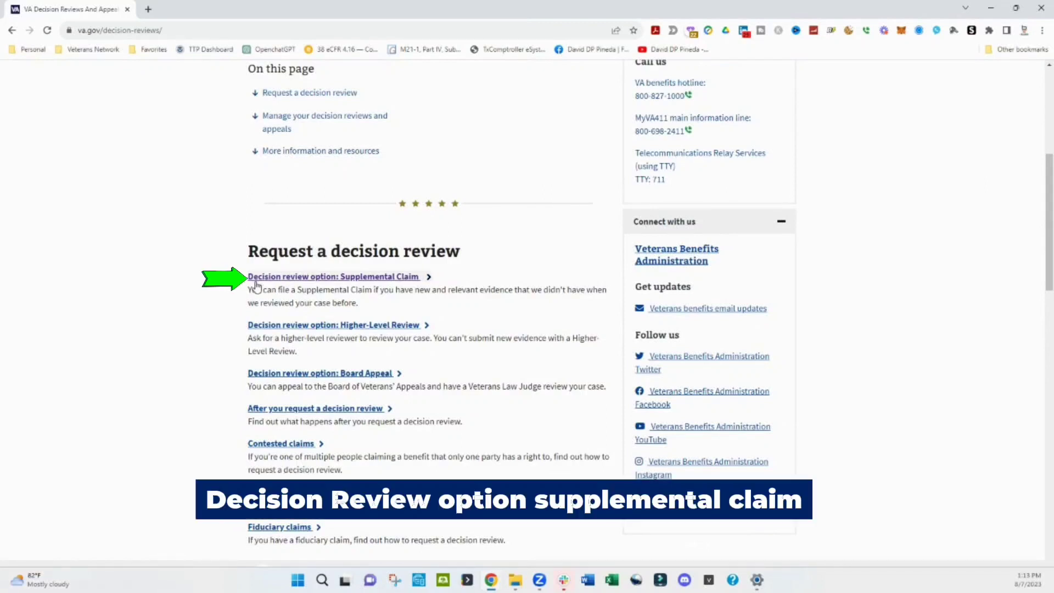
pyautogui.click(379, 279)
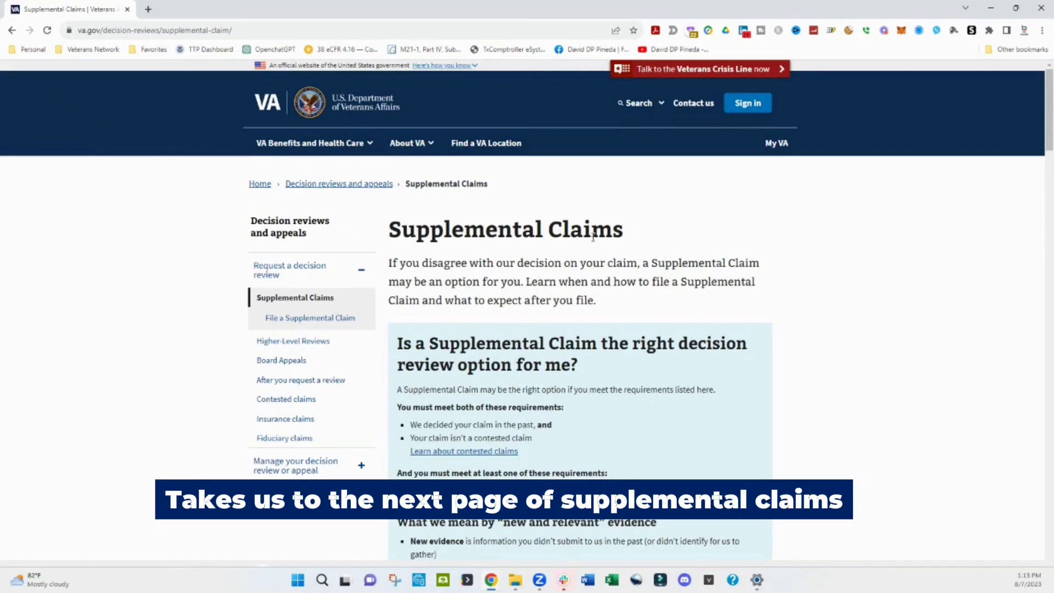
# Start filing a Supplemental Claim online from the section on how to file
pyautogui.scroll(-3, 602, 247)
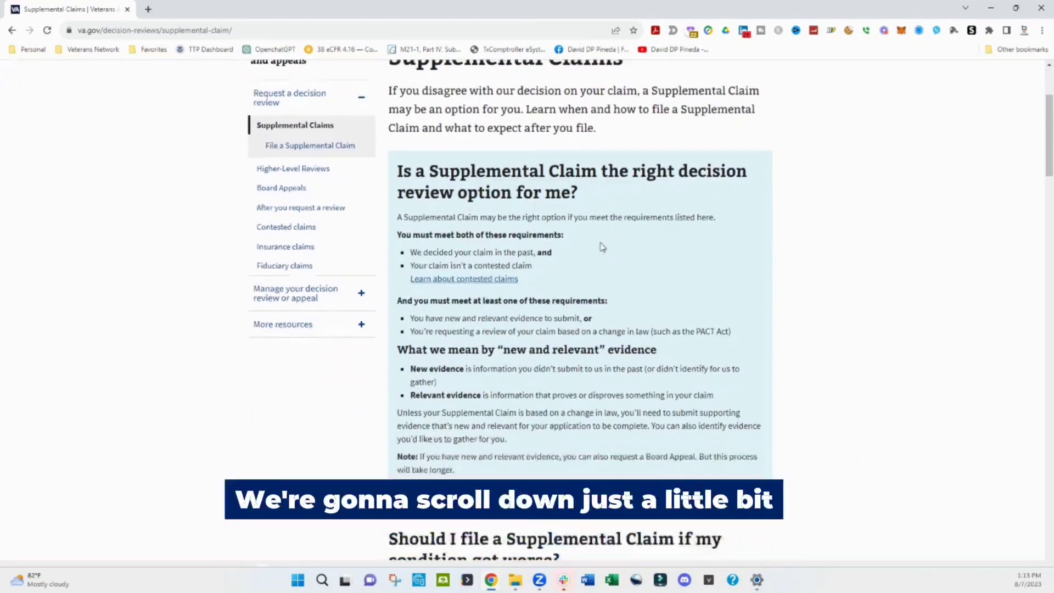
pyautogui.scroll(-7, 603, 247)
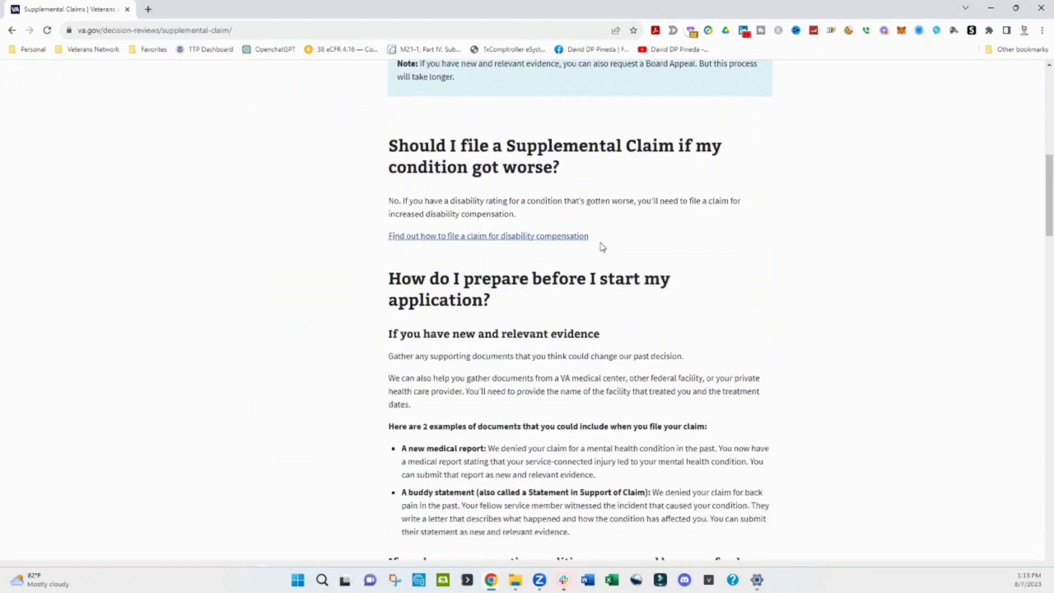
pyautogui.scroll(-10, 602, 247)
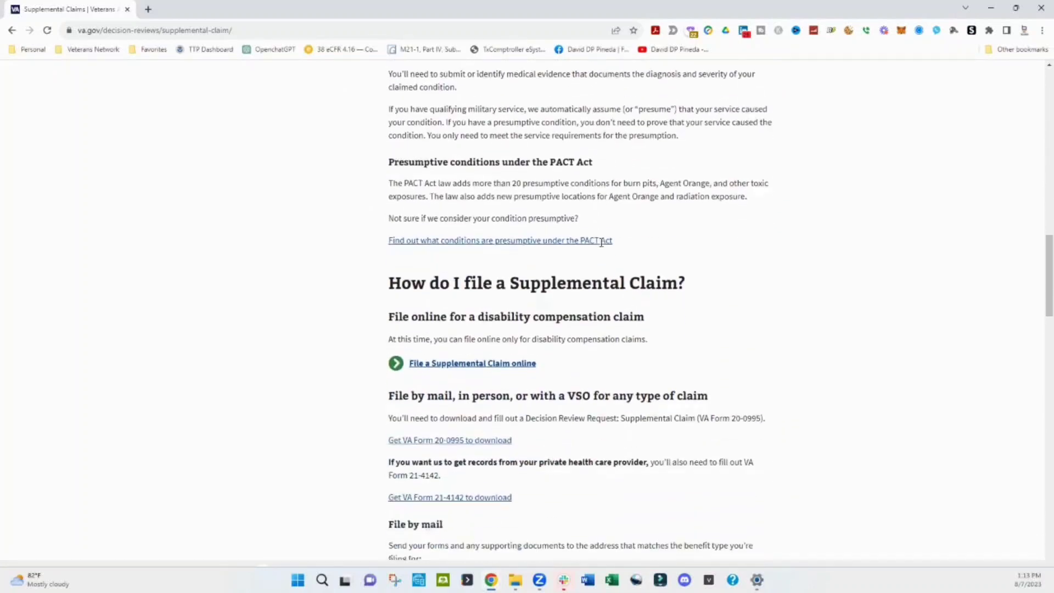
pyautogui.scroll(-1, 603, 242)
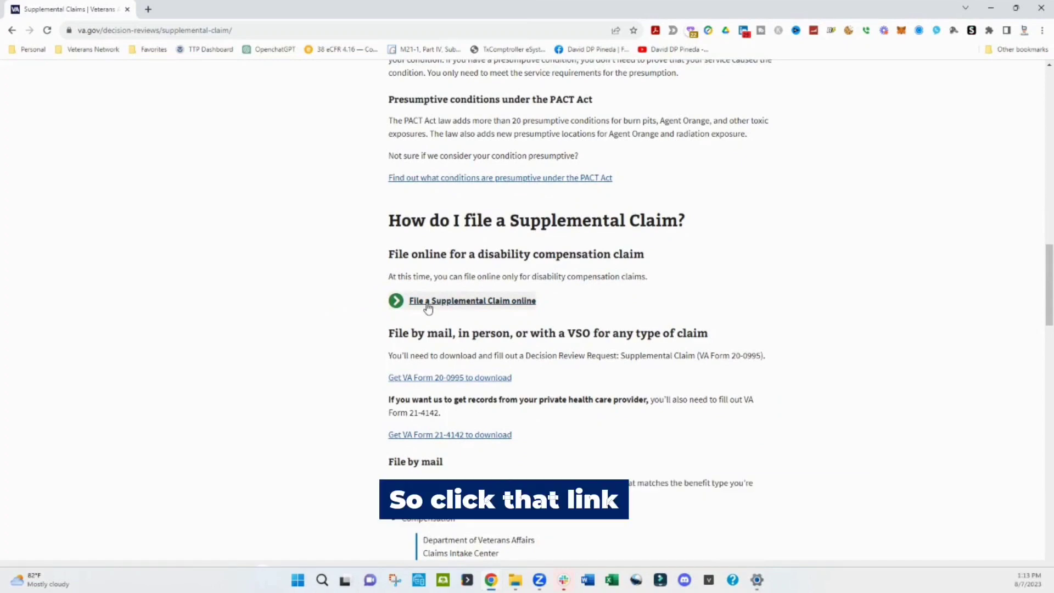
pyautogui.click(428, 305)
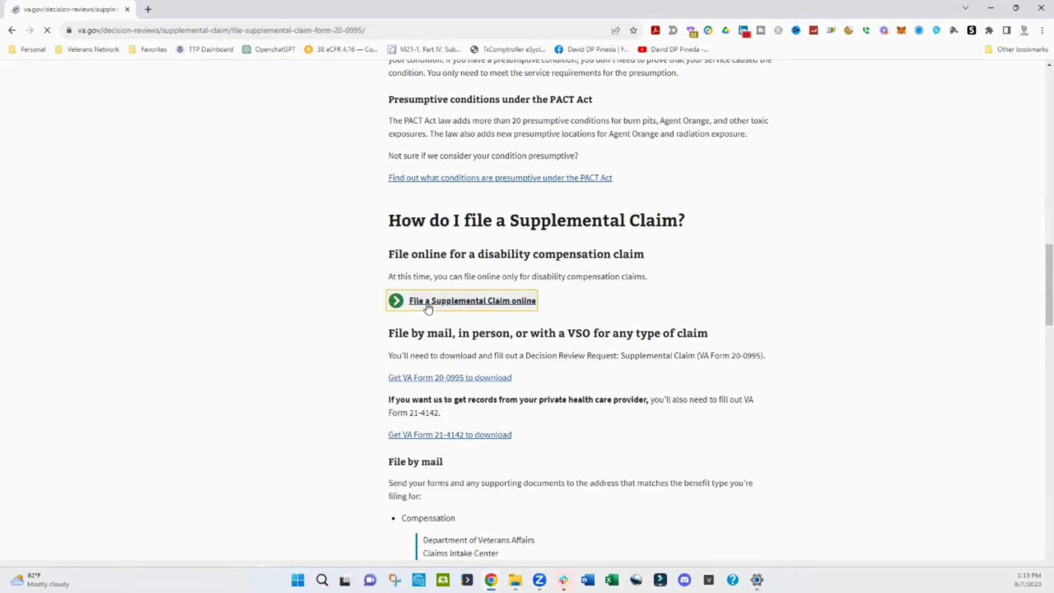
# Choose the disability compensation claim as the type of Supplemental Claim and continue to the form introduction
pyautogui.scroll(-1, 420, 298)
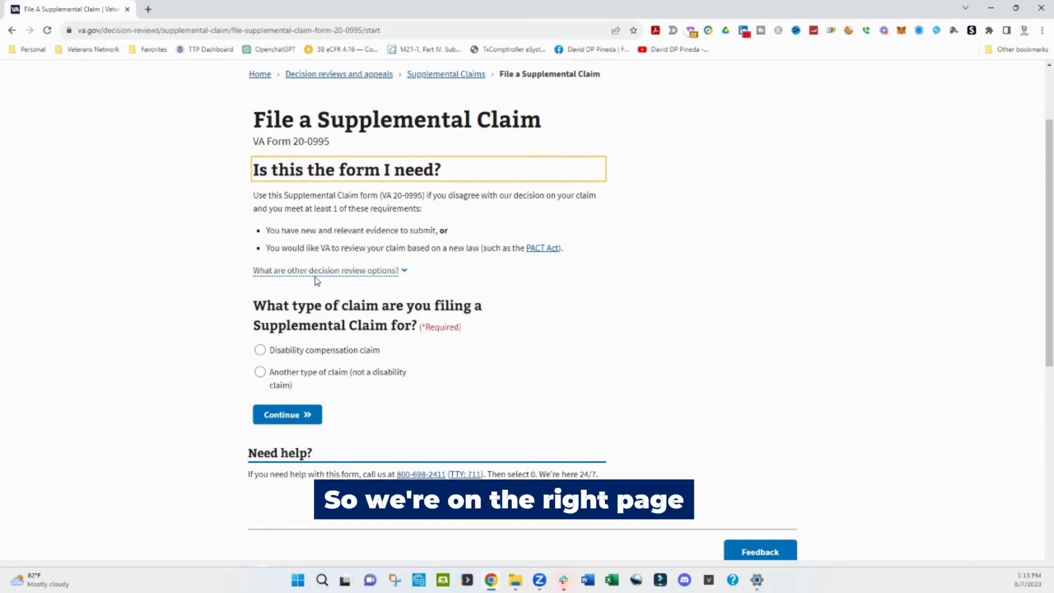
pyautogui.click(260, 351)
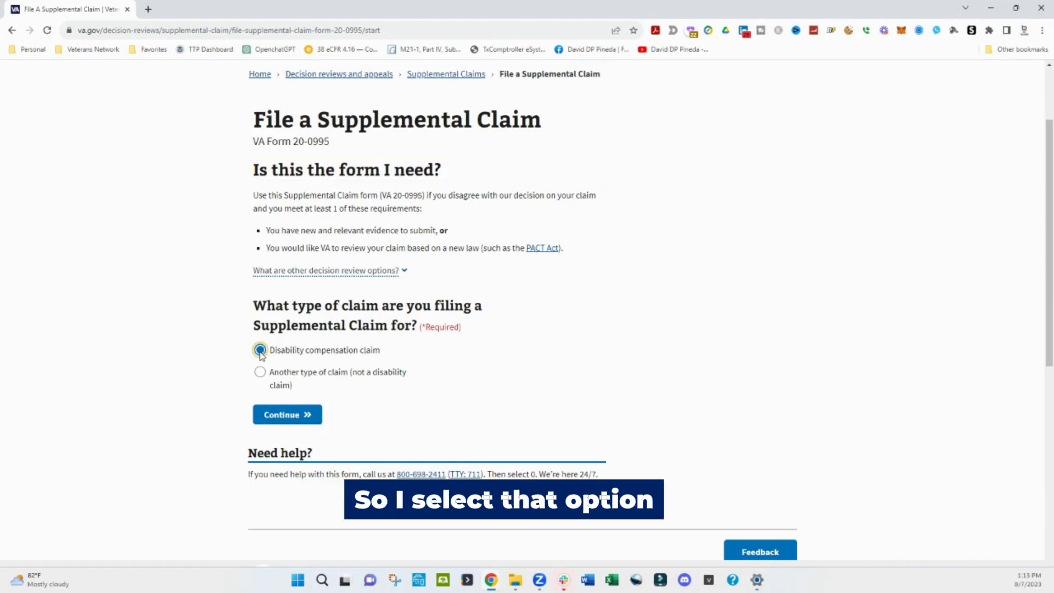
pyautogui.click(299, 416)
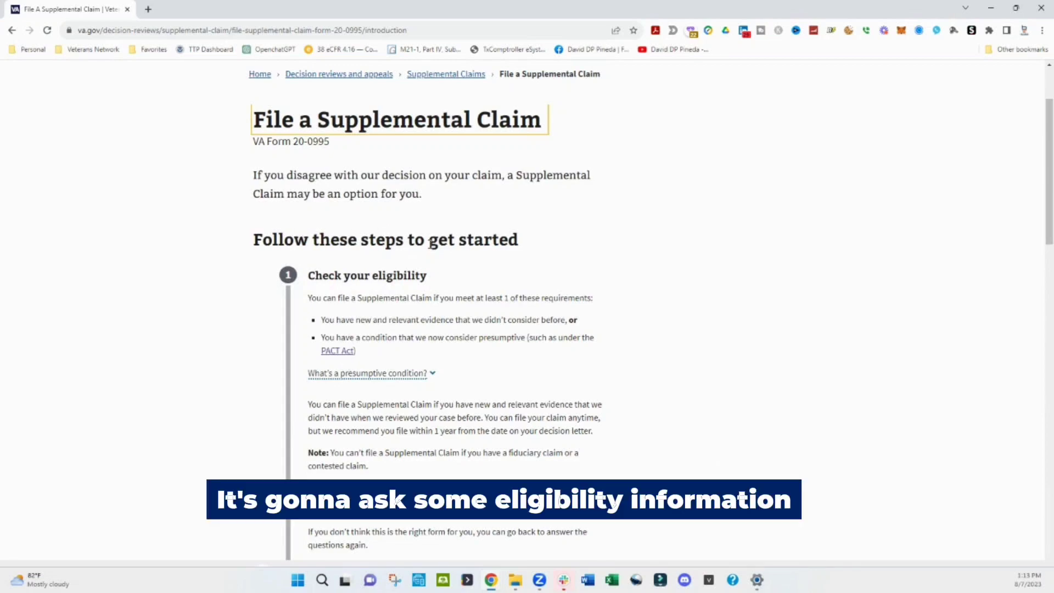
# Sign in to the Supplemental Claim form and start a new application, confirming deletion of the in-progress one
pyautogui.scroll(-3, 430, 245)
pyautogui.scroll(-6, 430, 244)
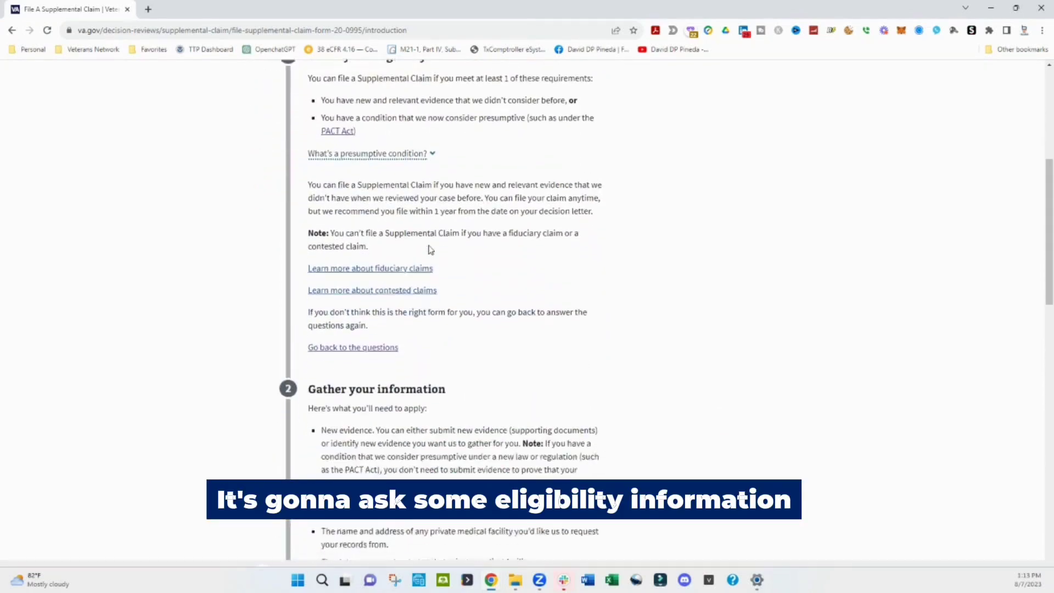
pyautogui.scroll(-4, 430, 250)
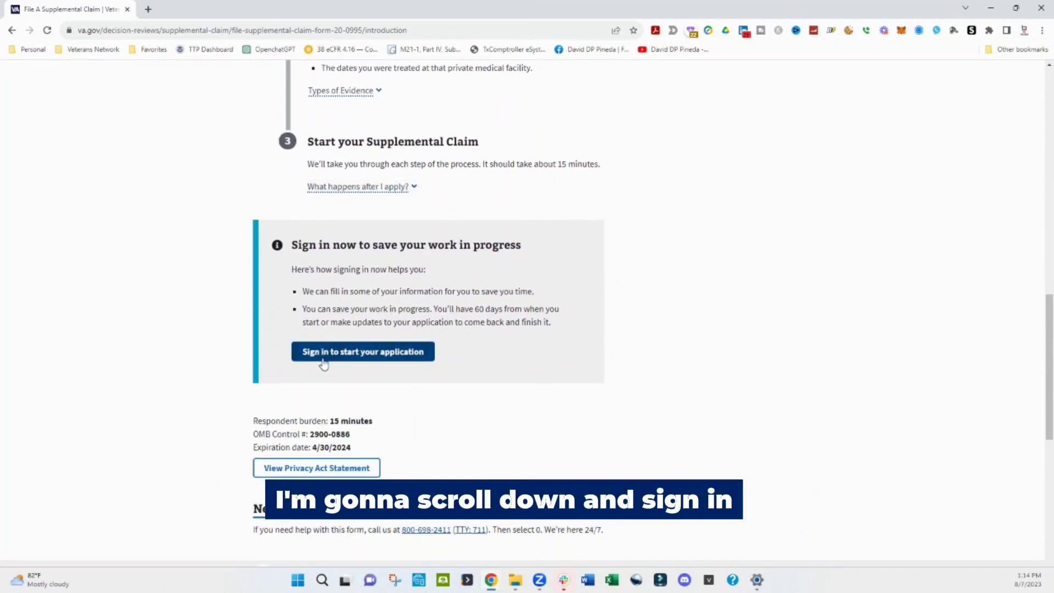
pyautogui.click(362, 352)
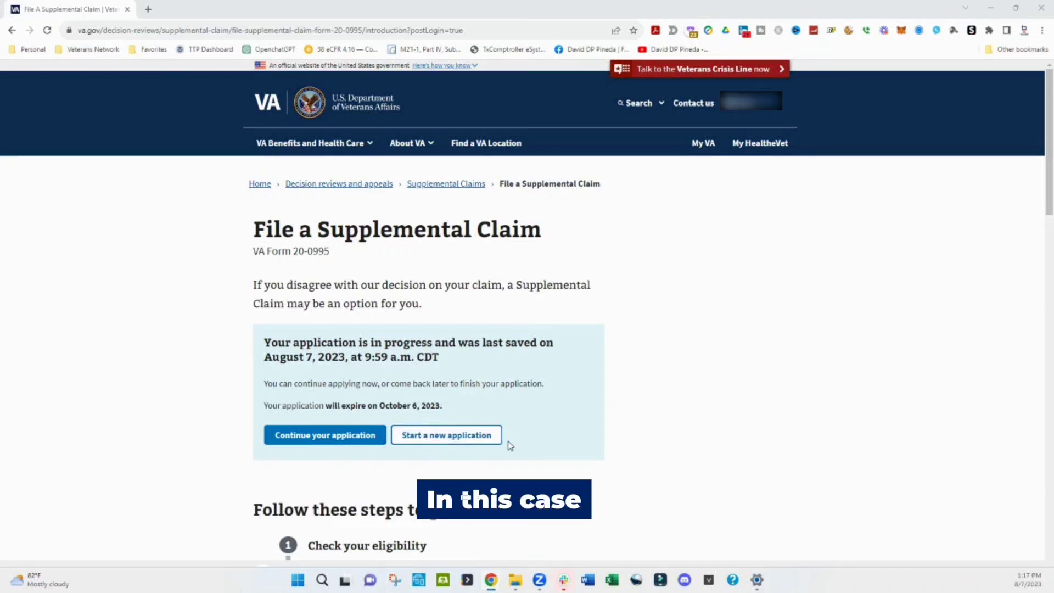
pyautogui.click(450, 439)
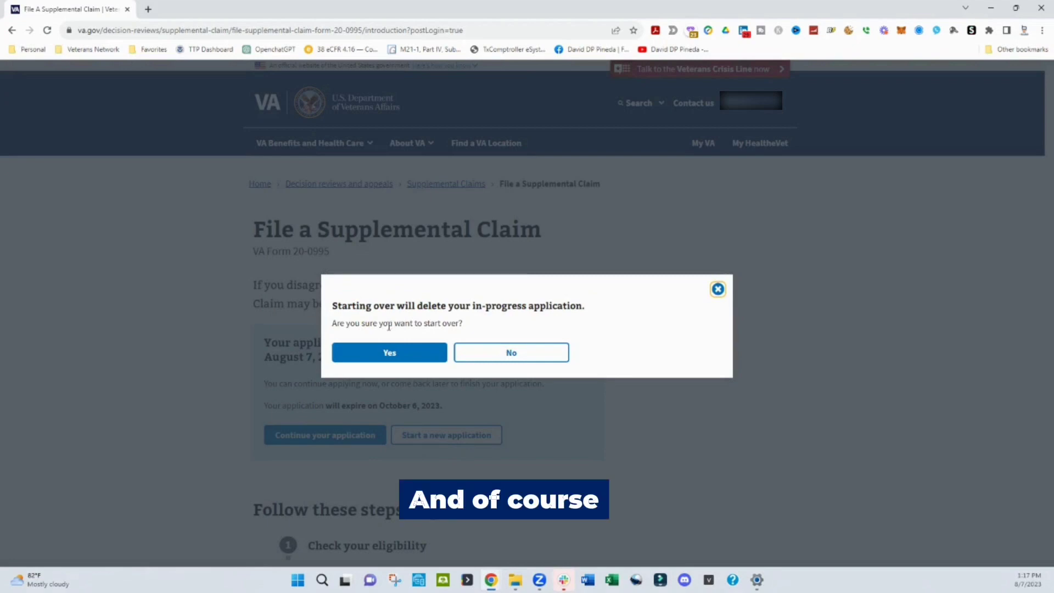
pyautogui.click(390, 354)
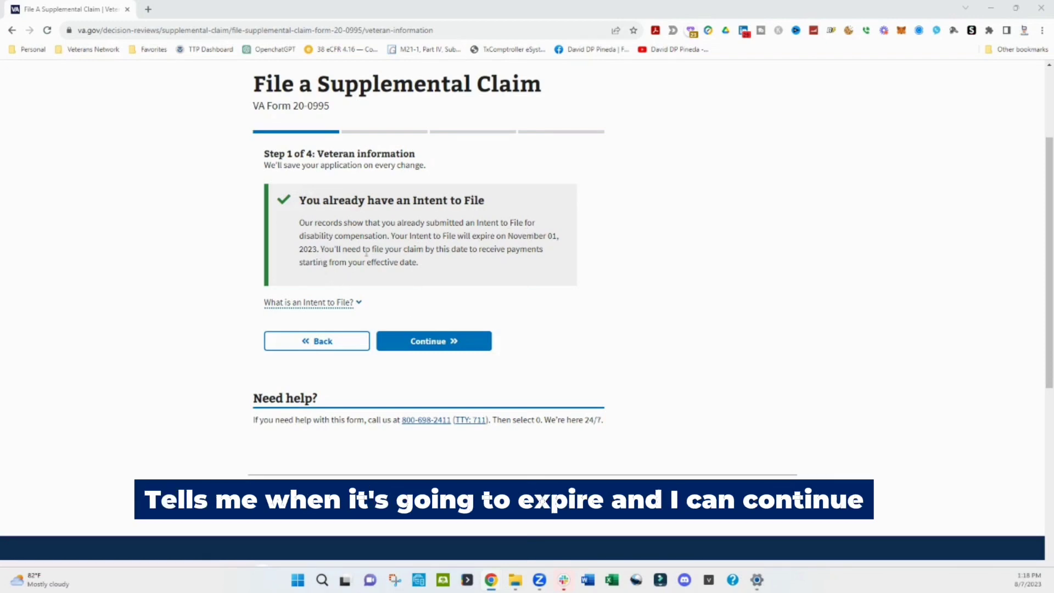
# Complete the Veteran information section by accepting the Intent to File notice, personal information, contact information and primary phone number
pyautogui.click(445, 345)
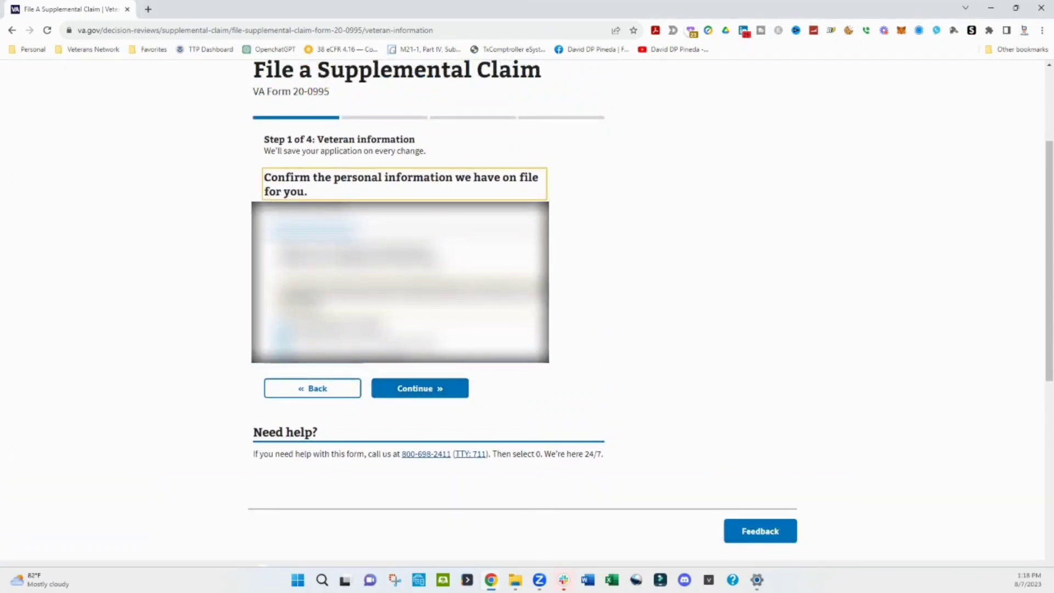
pyautogui.click(436, 392)
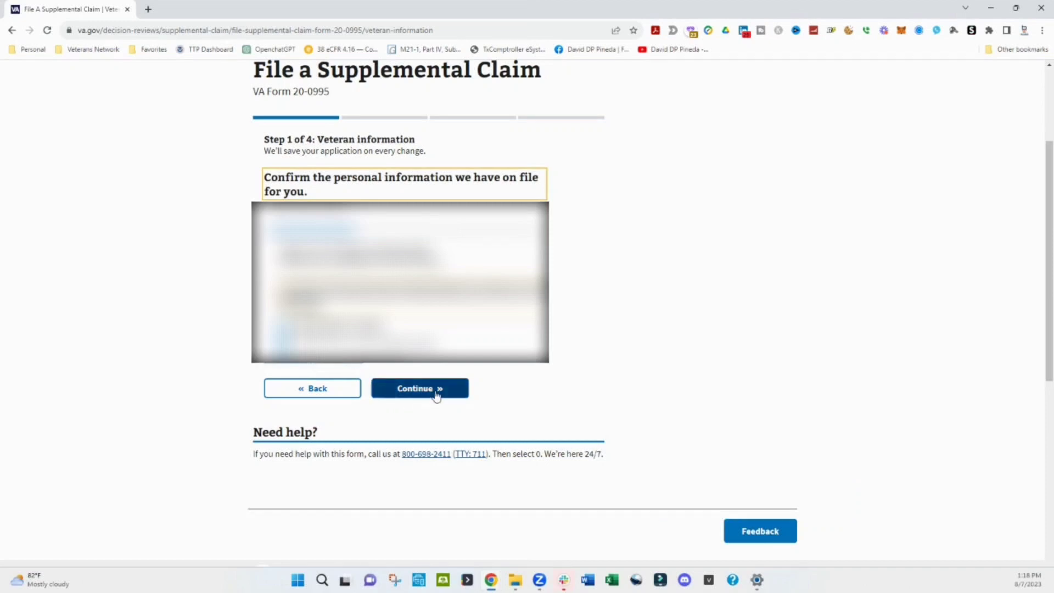
pyautogui.click(437, 393)
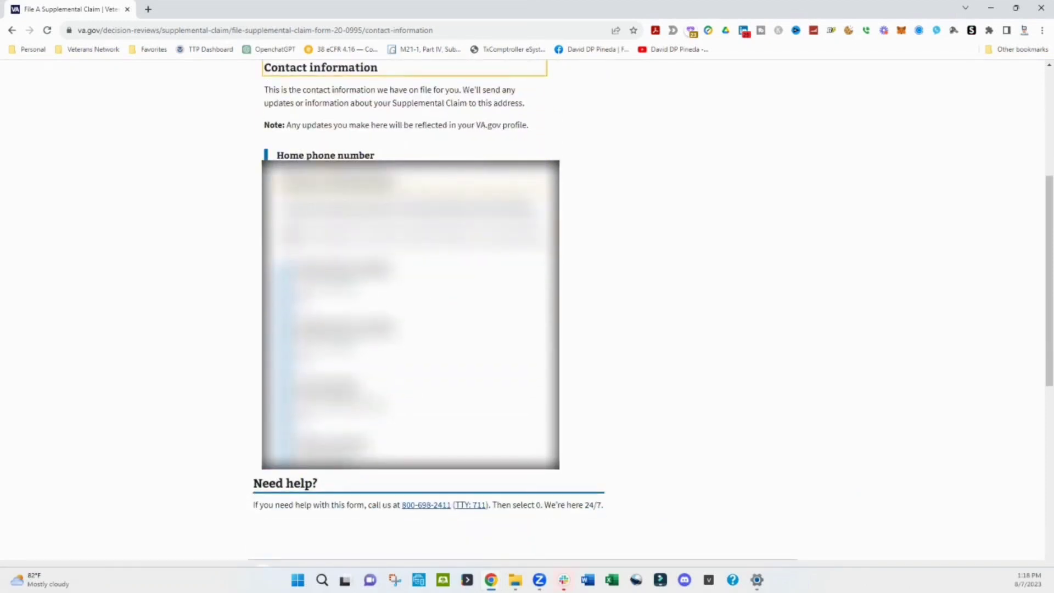
pyautogui.scroll(1, 528, 308)
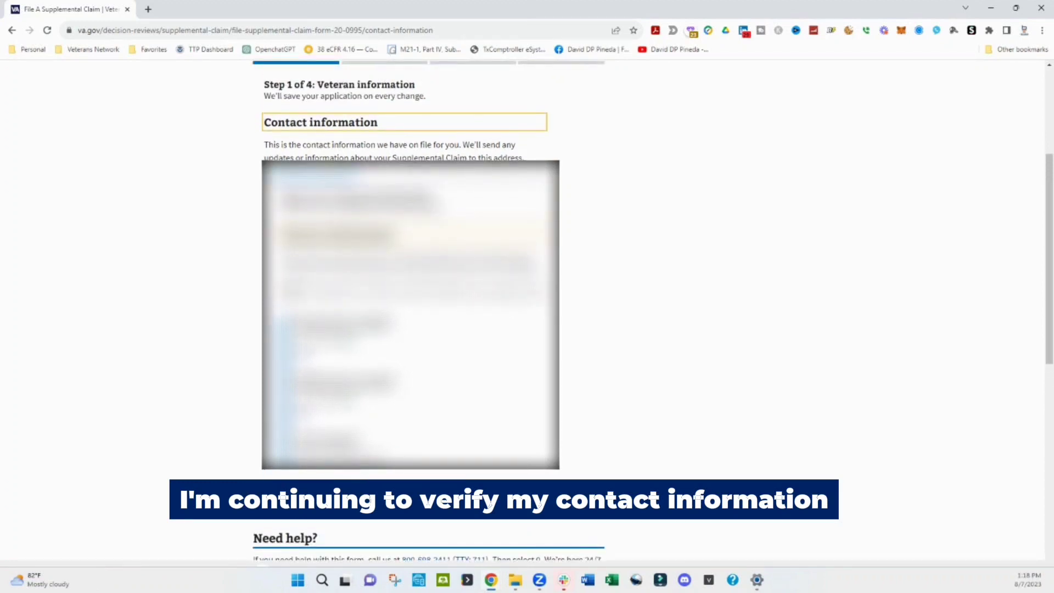
pyautogui.click(420, 500)
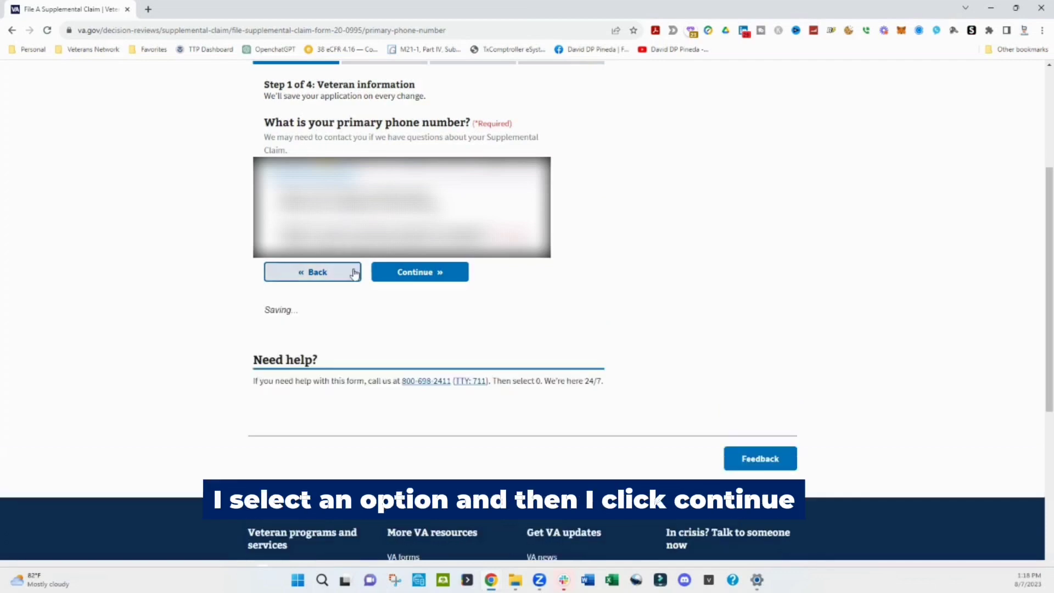
pyautogui.click(442, 278)
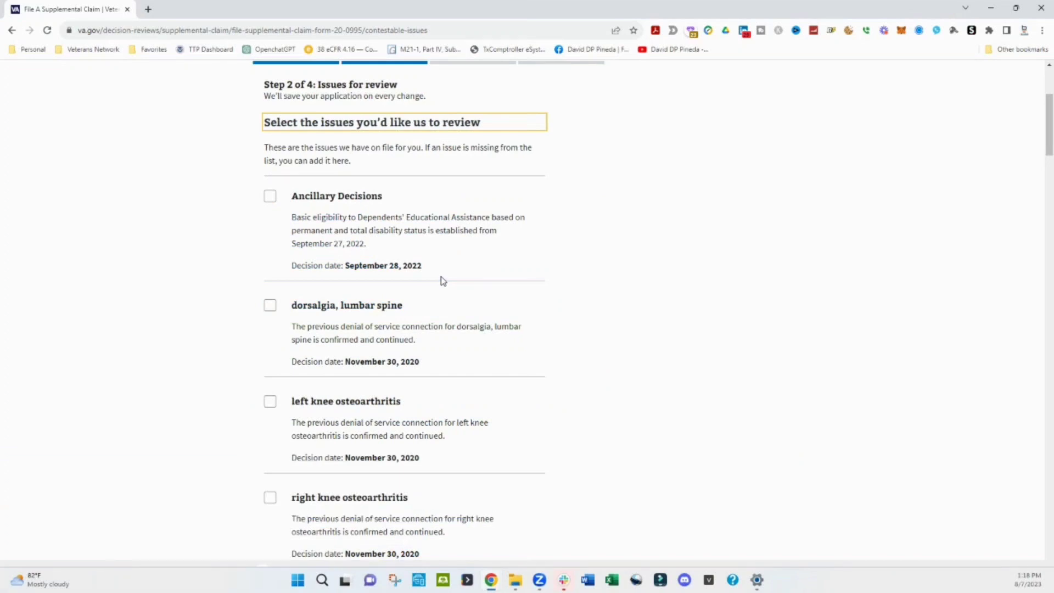
# Review the full list of issues on file, down to the option for adding a new issue
pyautogui.scroll(1, 446, 278)
pyautogui.scroll(1, 447, 276)
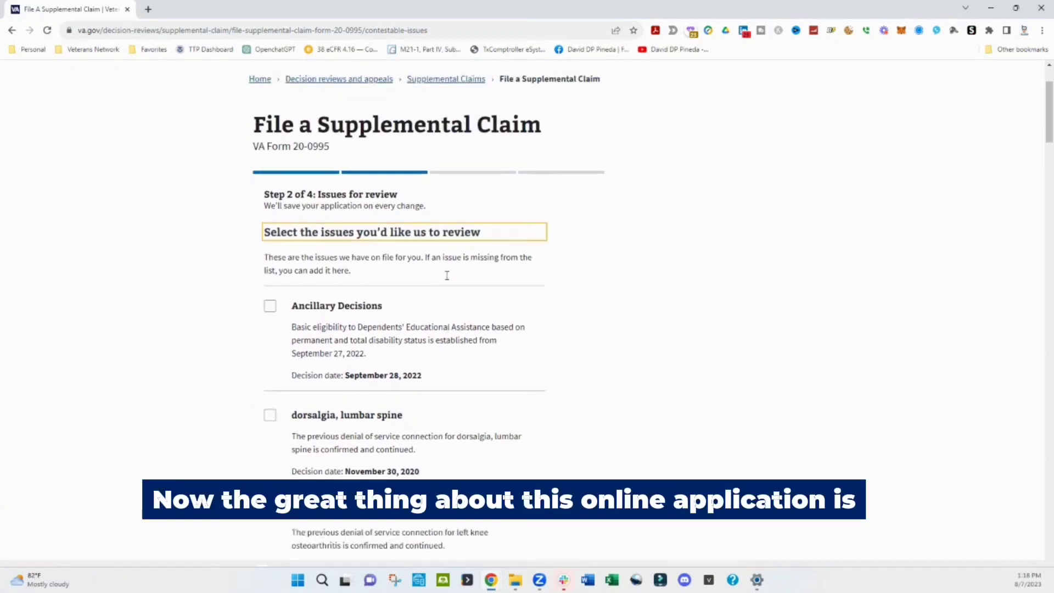
pyautogui.scroll(-1, 447, 277)
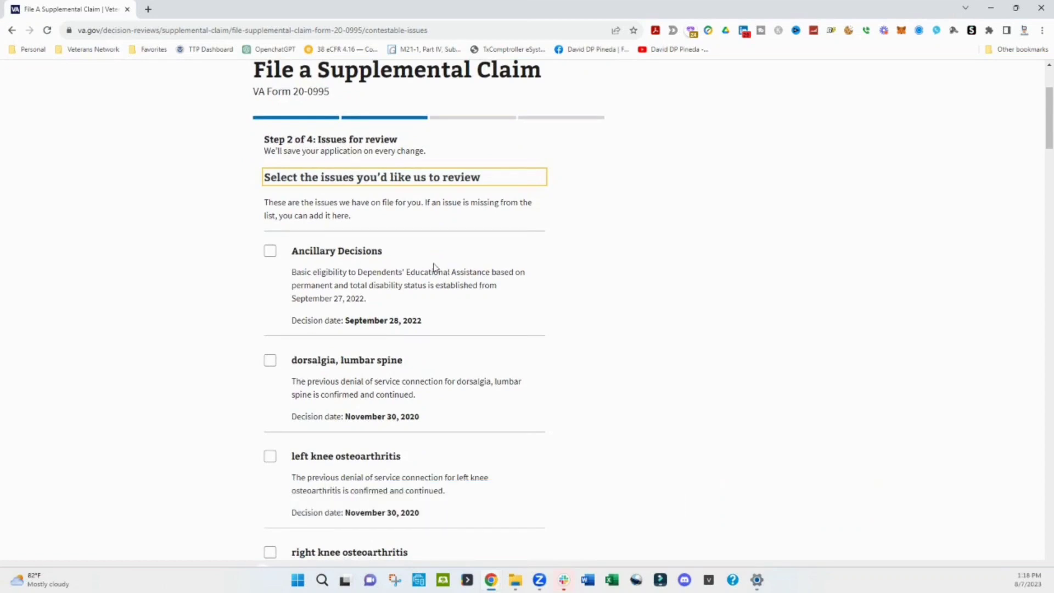
pyautogui.scroll(-3, 350, 247)
pyautogui.scroll(-8, 350, 247)
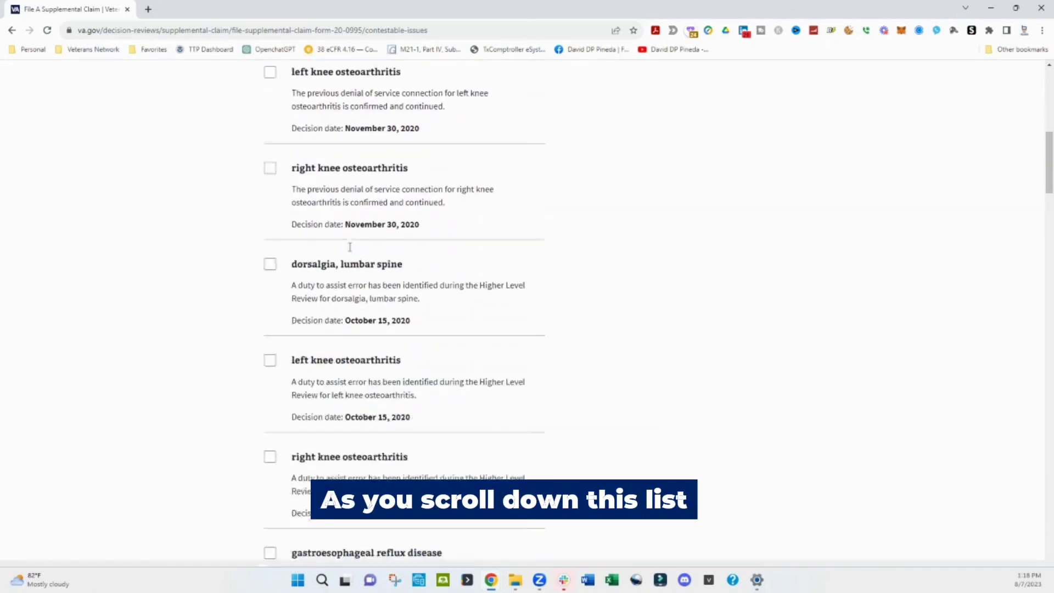
pyautogui.scroll(-5, 349, 250)
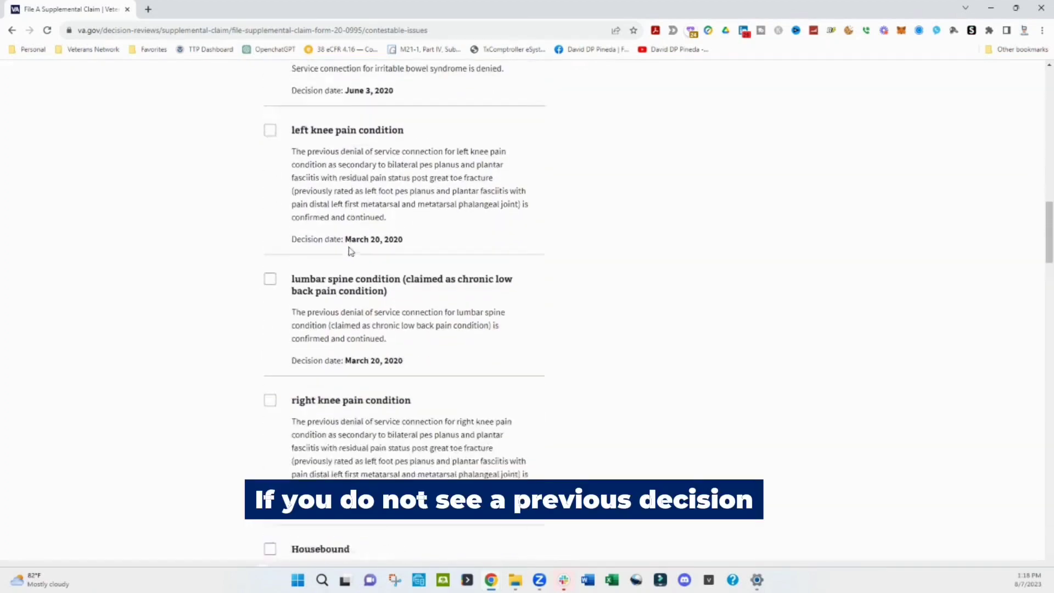
pyautogui.scroll(-10, 349, 250)
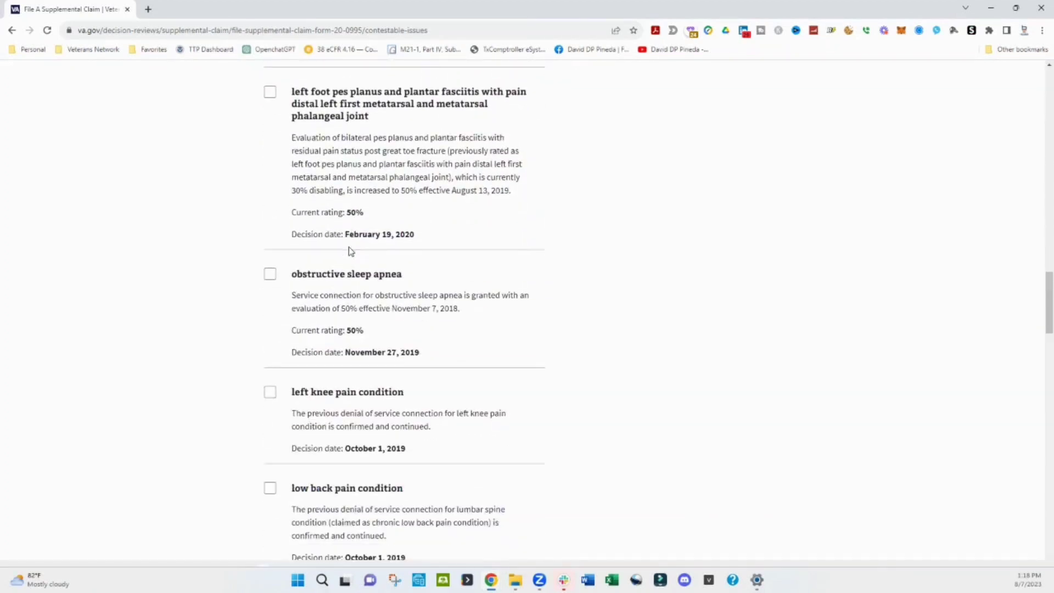
pyautogui.scroll(-15, 349, 250)
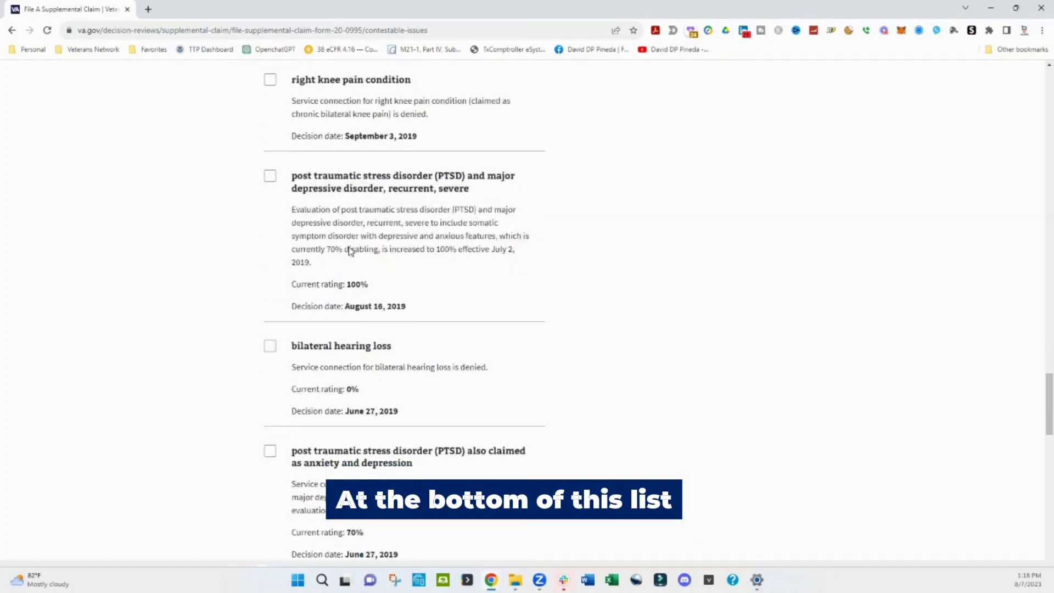
pyautogui.scroll(4, 349, 250)
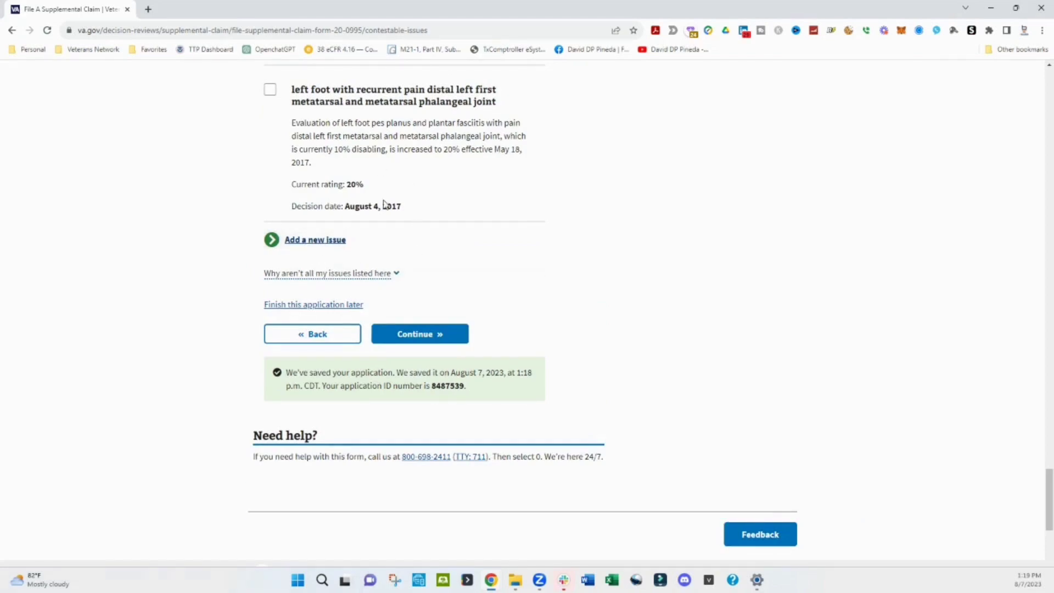
# Select the Ancillary Decisions issue with the September 28, 2022 decision date for review
pyautogui.scroll(20, 385, 204)
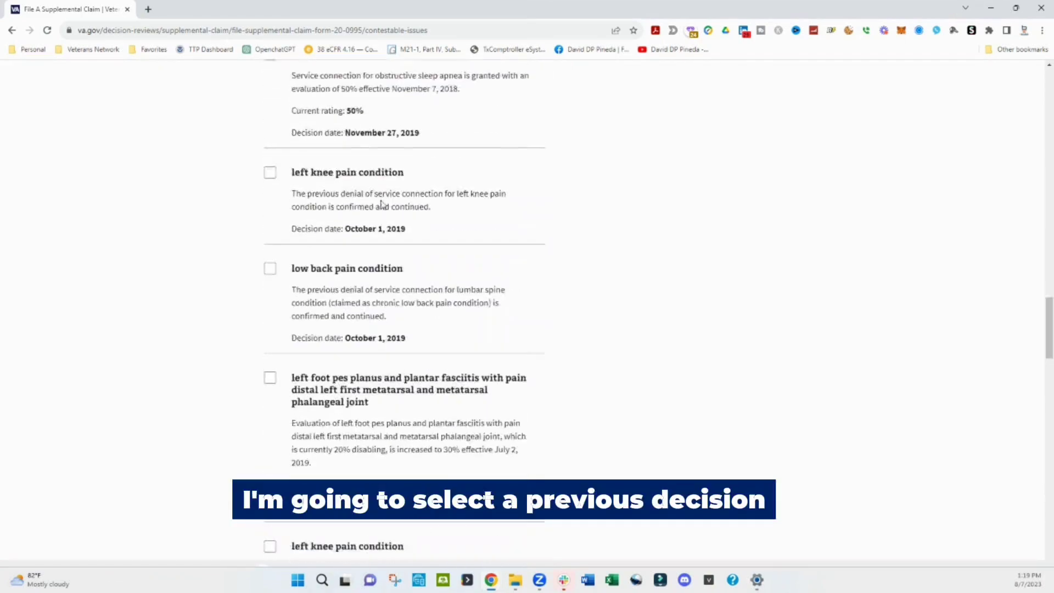
pyautogui.scroll(20, 383, 205)
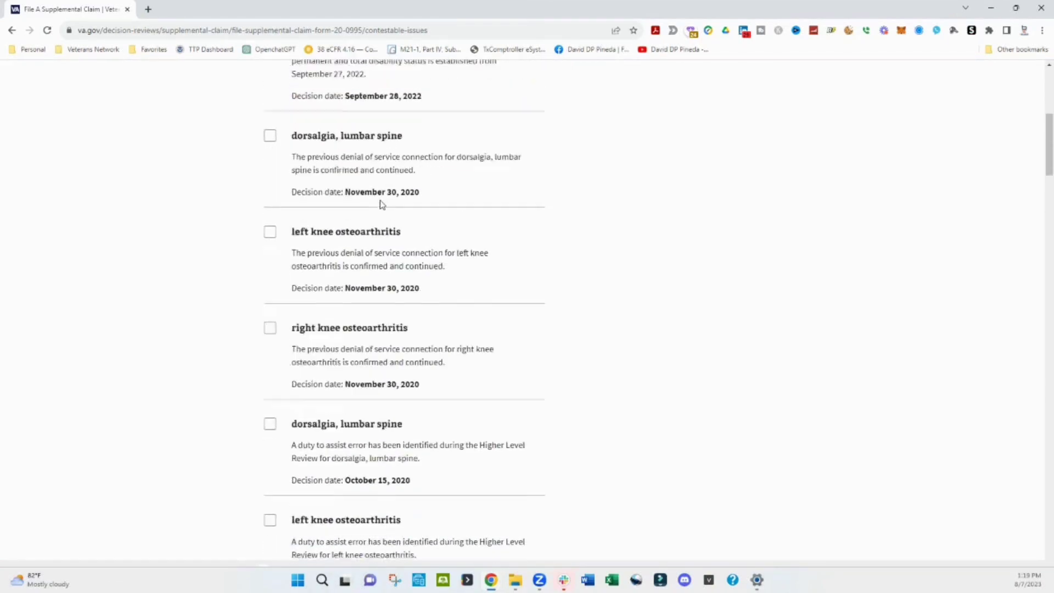
pyautogui.scroll(7, 382, 204)
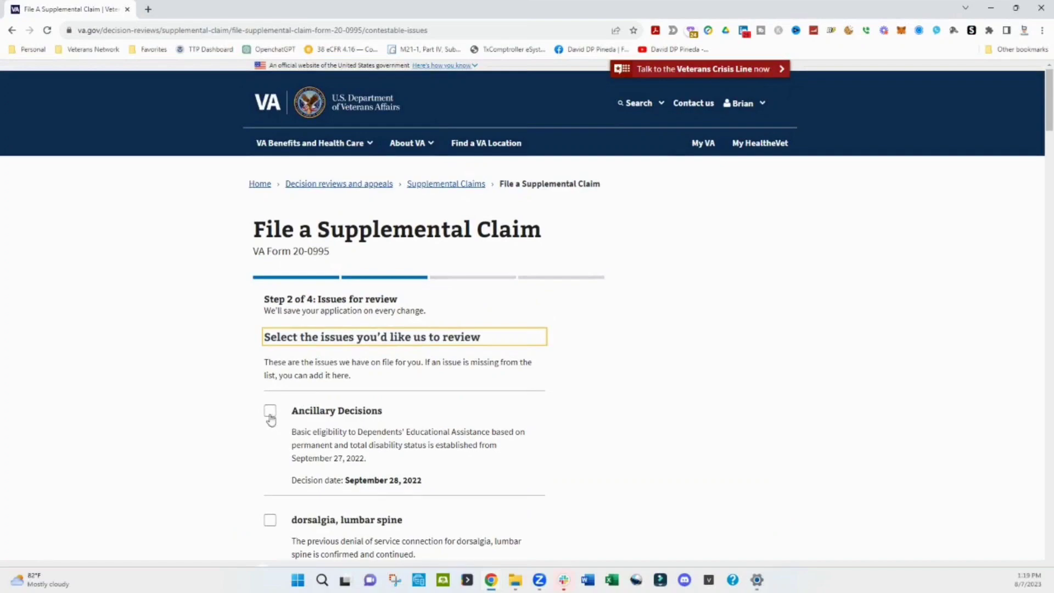
pyautogui.click(270, 416)
pyautogui.scroll(-5, 286, 398)
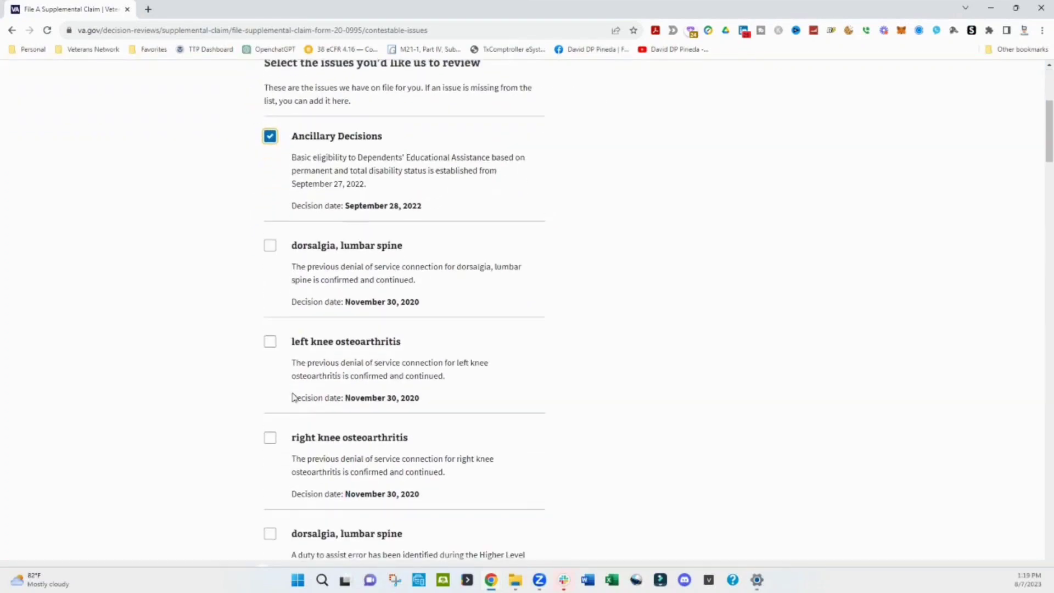
# Complete the Issues for review section by confirming the selected issue and accepting the new decision review process notice
pyautogui.scroll(-20, 415, 468)
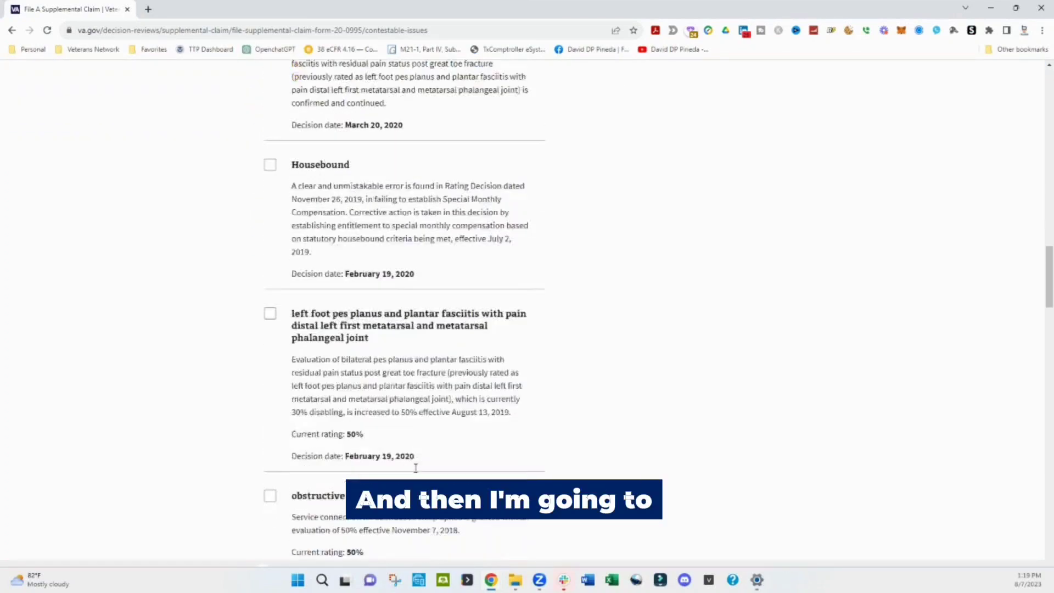
pyautogui.scroll(-20, 415, 468)
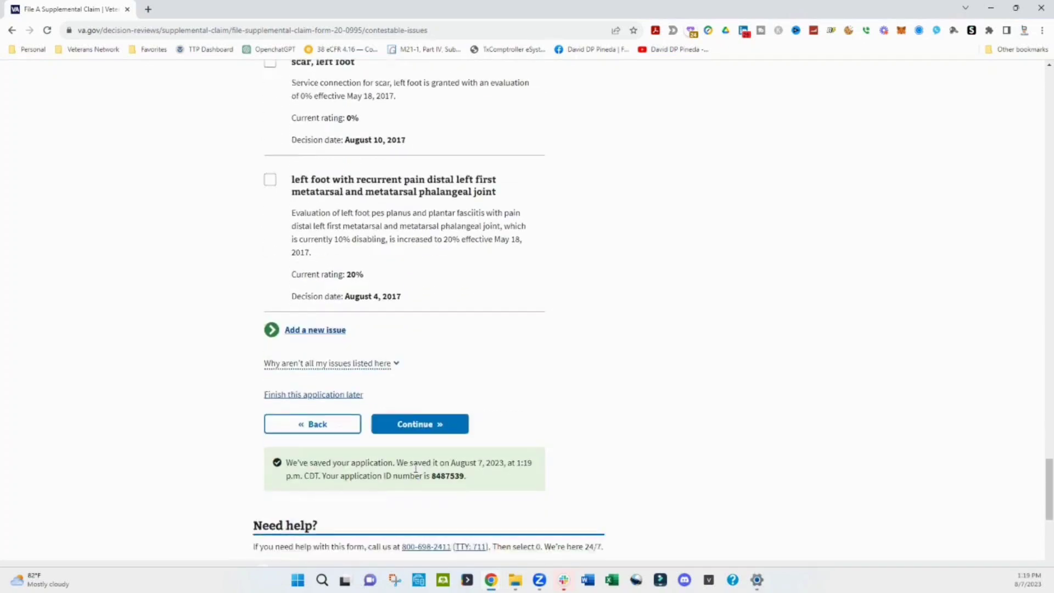
pyautogui.scroll(-1, 416, 468)
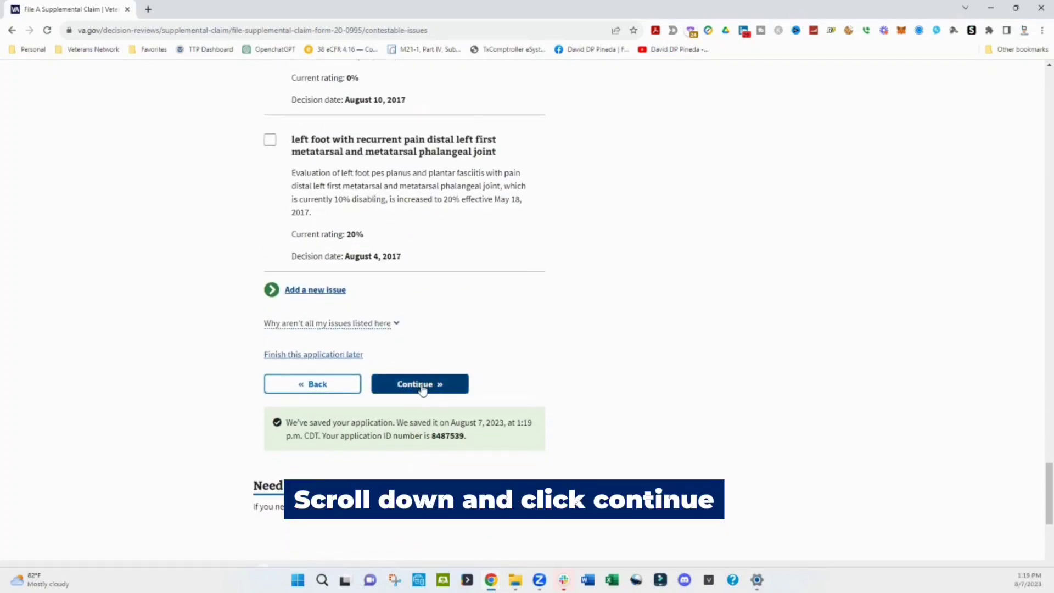
pyautogui.click(422, 386)
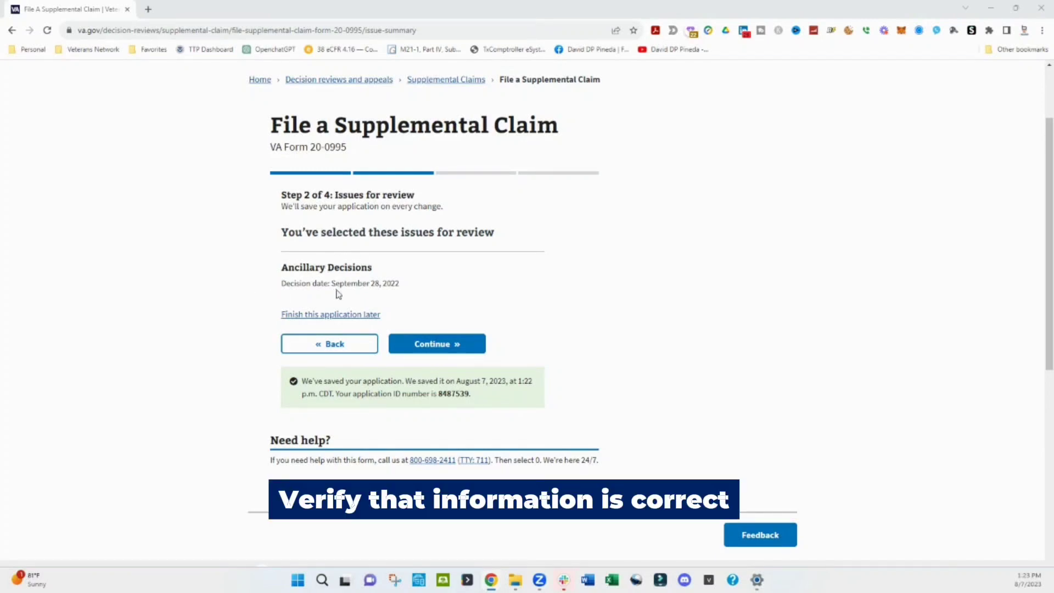
pyautogui.click(446, 345)
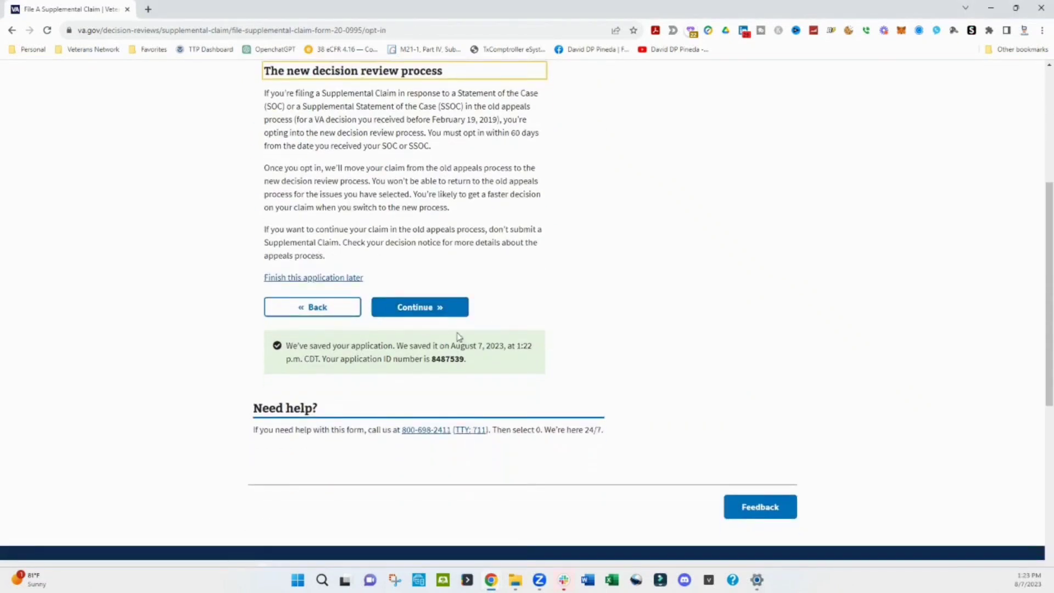
pyautogui.scroll(1, 459, 336)
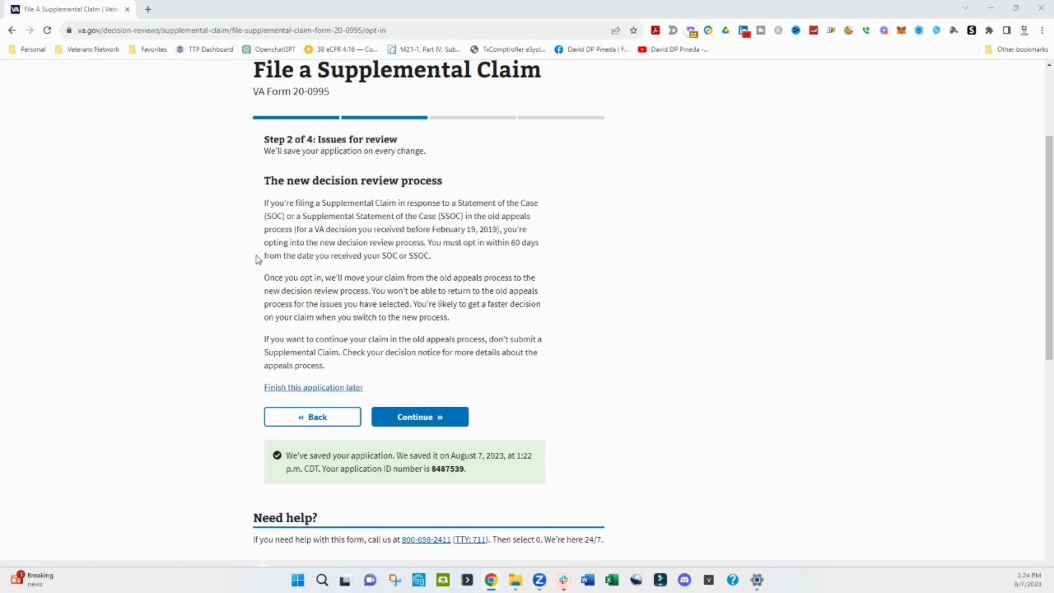
pyautogui.scroll(-1, 278, 273)
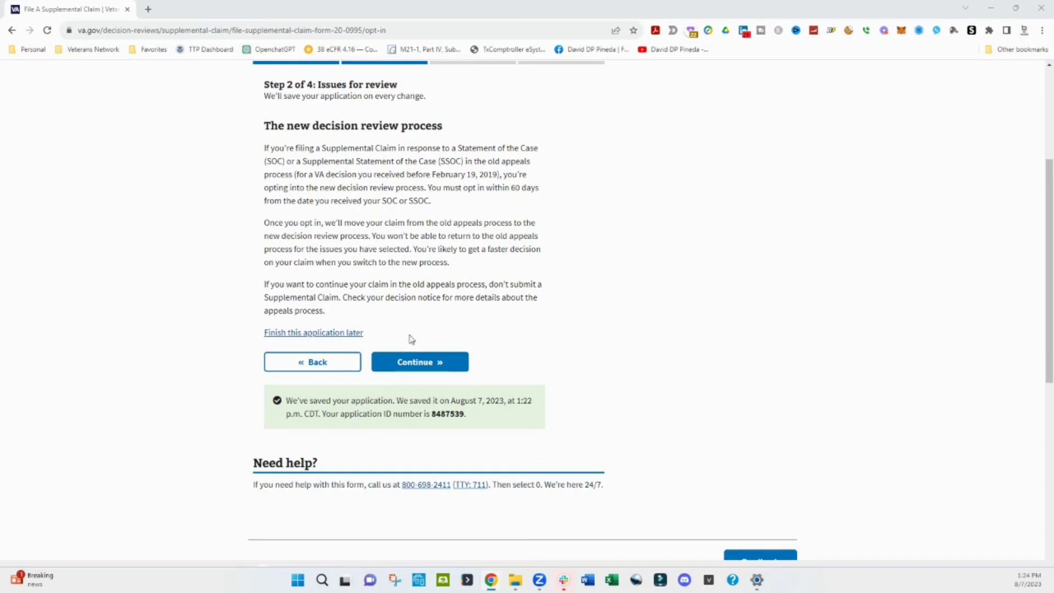
pyautogui.click(426, 367)
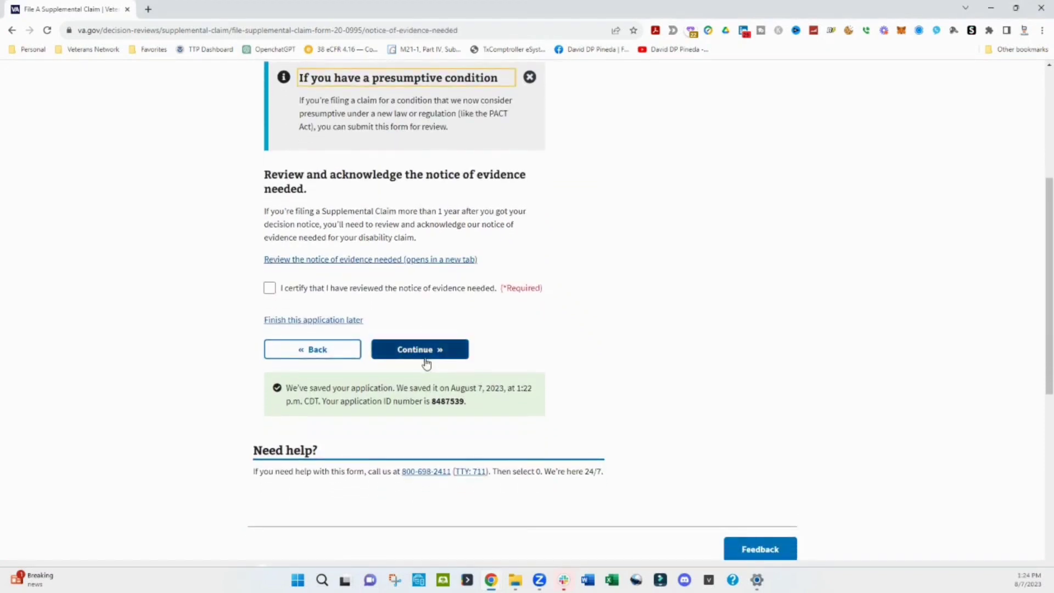
# Certify that the notice of evidence needed has been reviewed and proceed to the medical records questions
pyautogui.scroll(2, 412, 294)
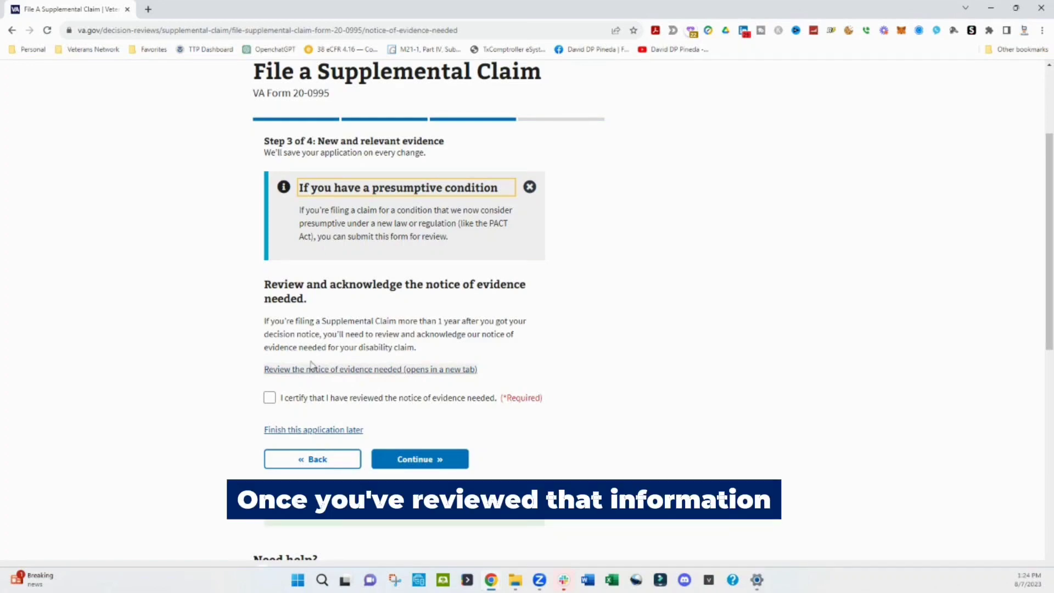
pyautogui.click(270, 399)
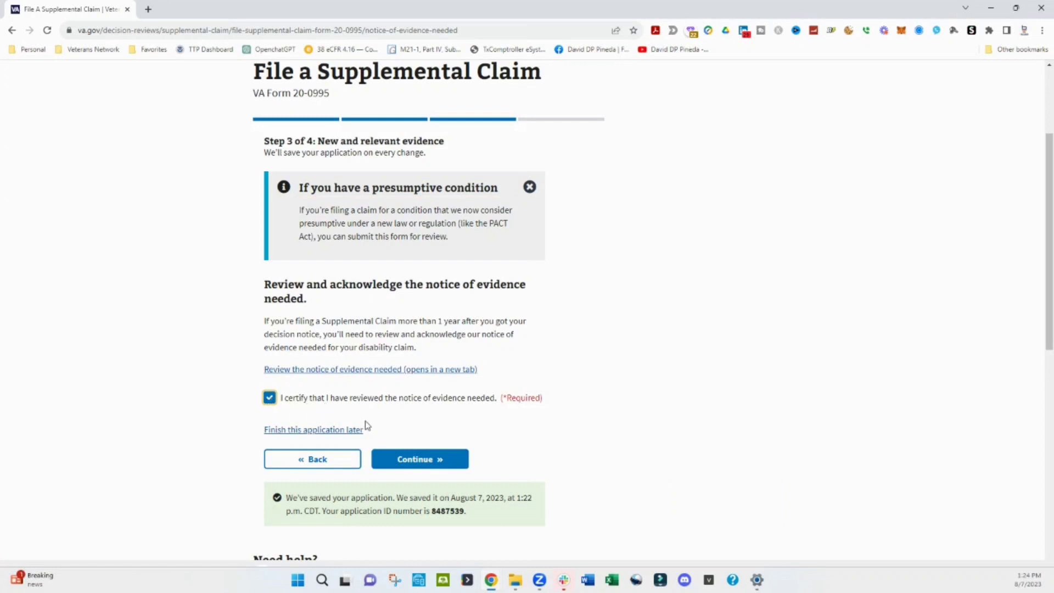
pyautogui.click(418, 461)
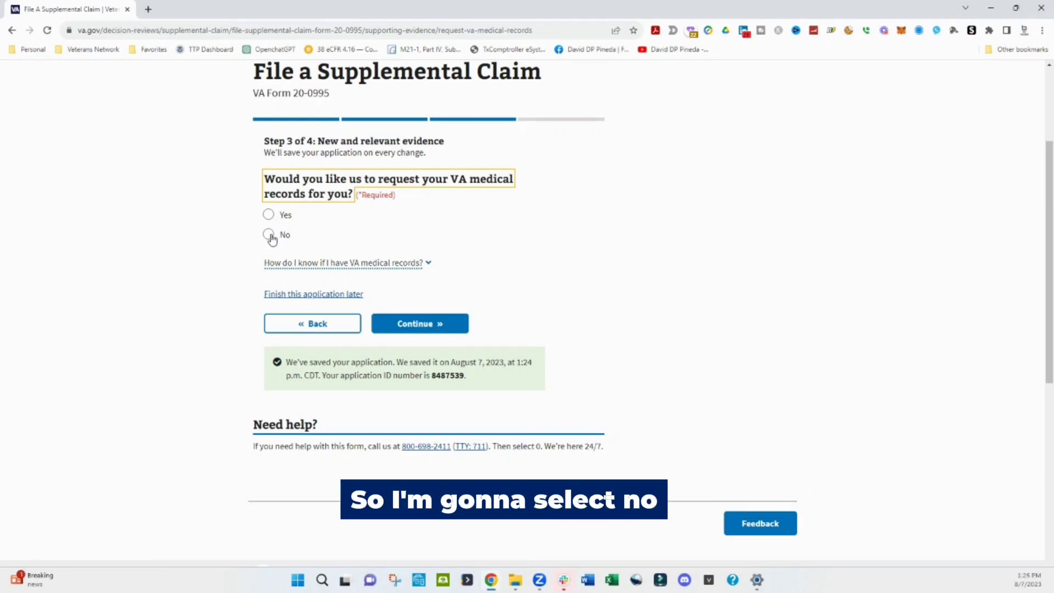
# Answer No to having the VA request the VA medical records and No to requesting private medical records
pyautogui.click(269, 235)
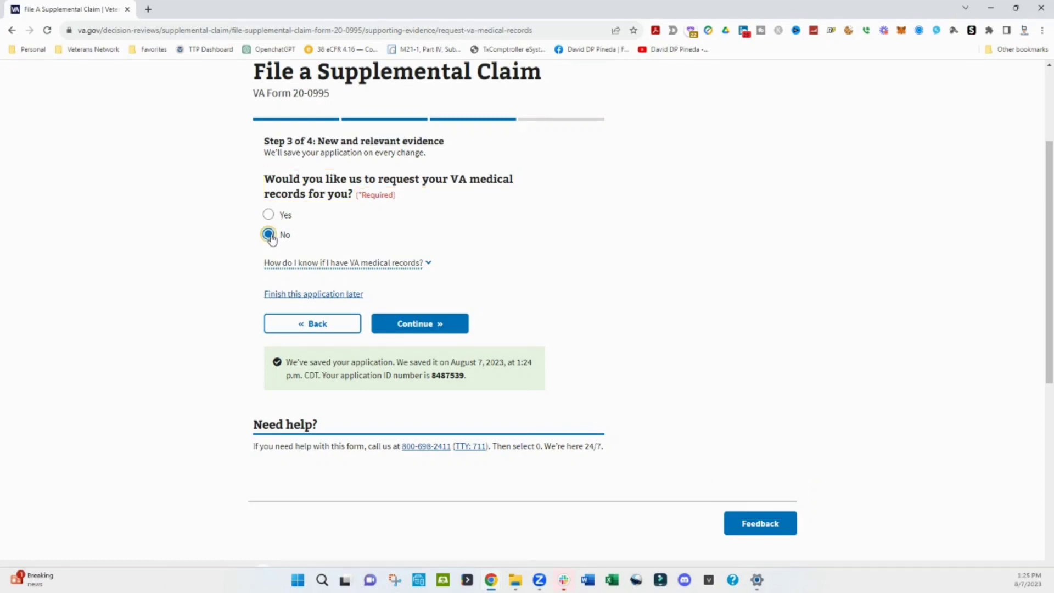
pyautogui.click(414, 326)
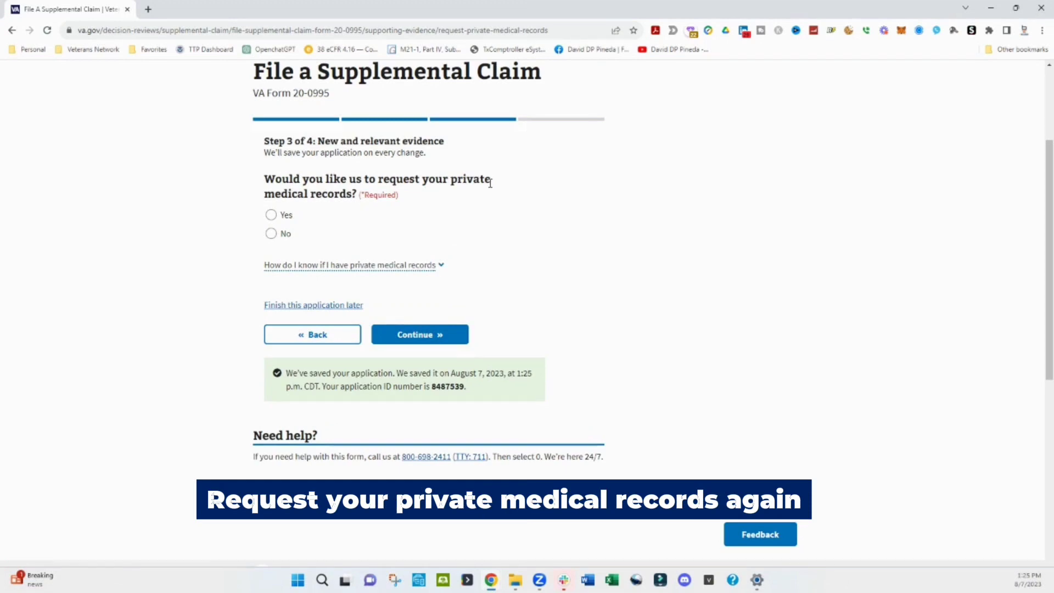
pyautogui.click(272, 235)
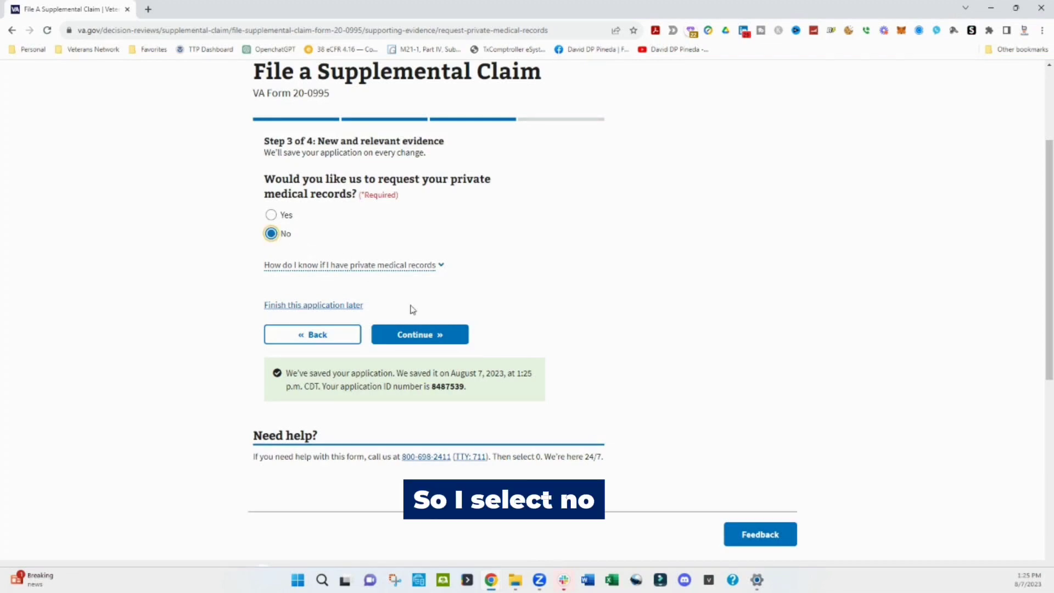
pyautogui.click(416, 337)
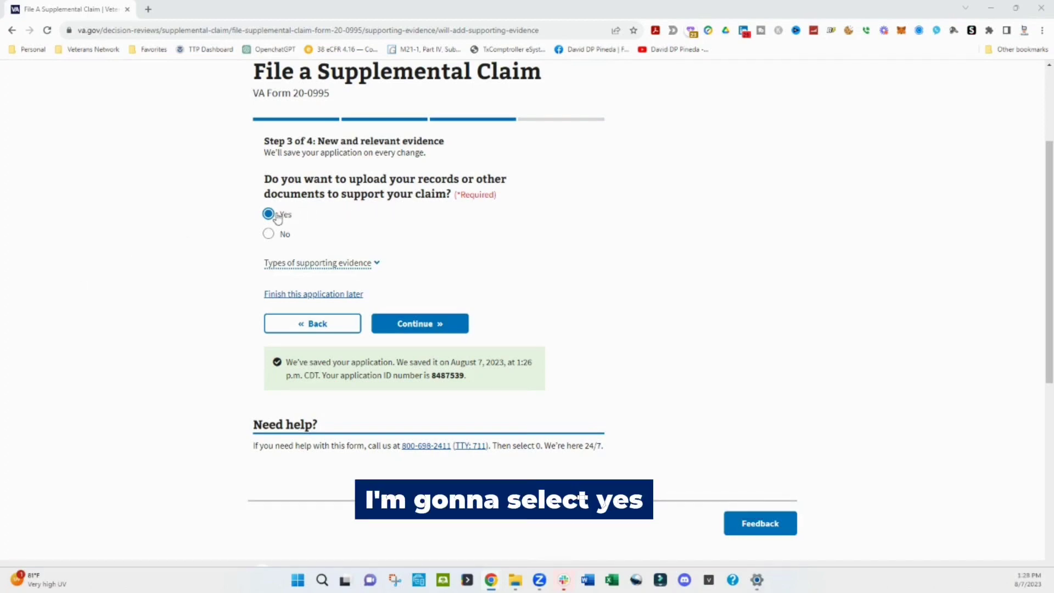
# Choose Yes to uploading supporting documents and upload VBA-21-10210-ARE-Lay_Witness_Statement.pdf from the computer as evidence
pyautogui.click(429, 330)
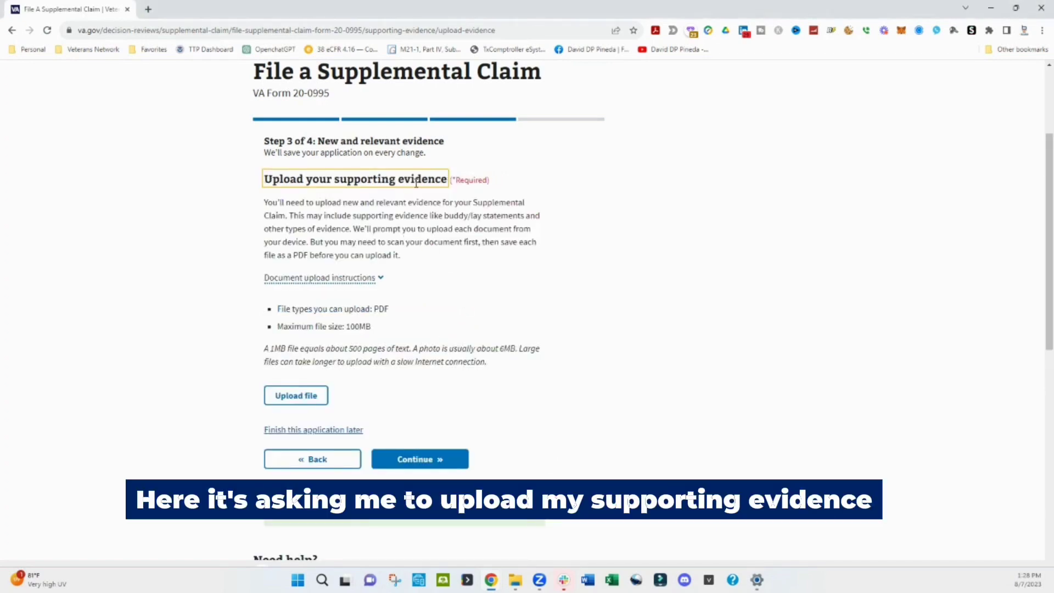
pyautogui.click(308, 403)
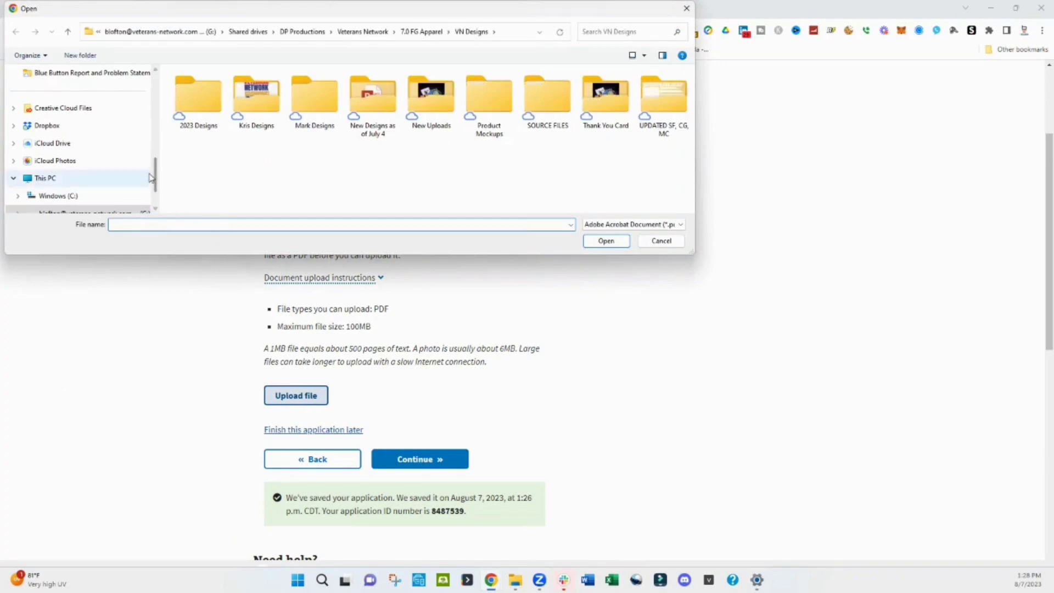
pyautogui.moveTo(156, 171)
pyautogui.mouseDown()
pyautogui.moveTo(154, 138)
pyautogui.moveTo(154, 171)
pyautogui.mouseUp()
pyautogui.moveTo(153, 176); pyautogui.dragTo(154, 183)
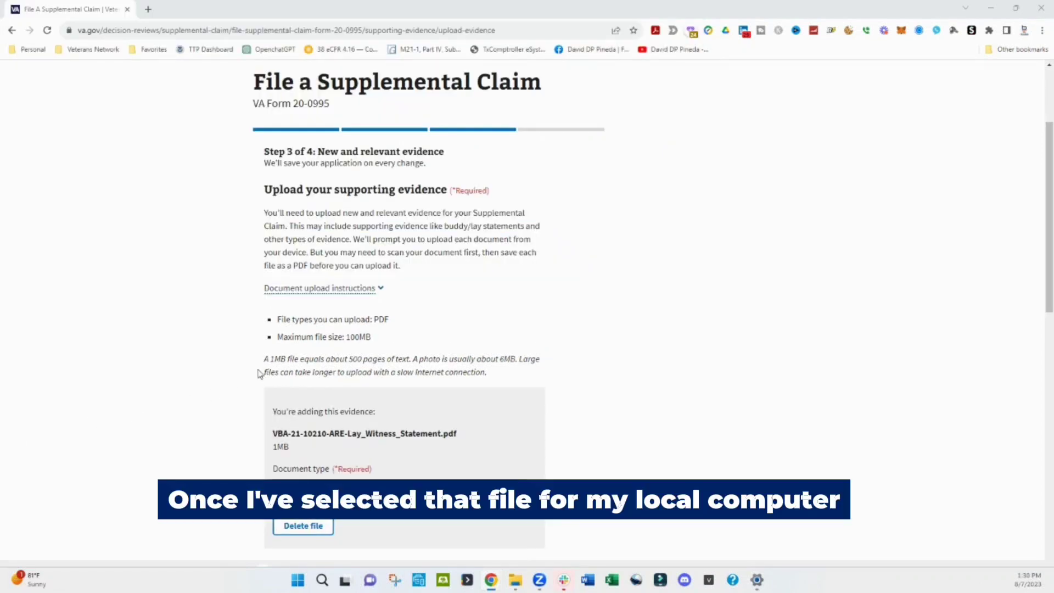
# Set the uploaded file's document type to Buddy/Lay Statement and accept the evidence summary to proceed to the application review
pyautogui.scroll(-2, 248, 377)
pyautogui.scroll(-2, 249, 377)
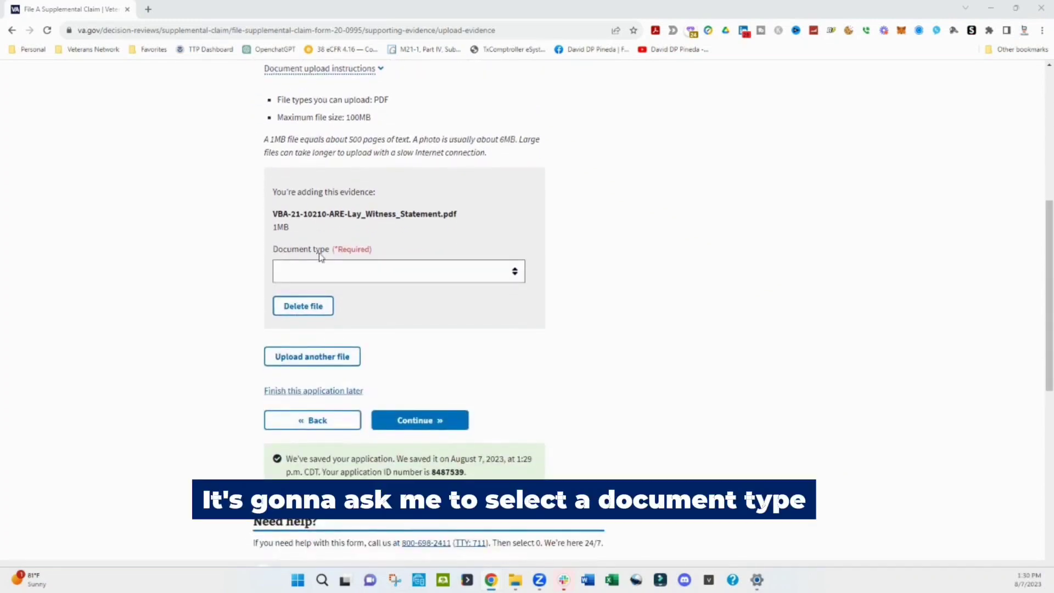
pyautogui.click(515, 275)
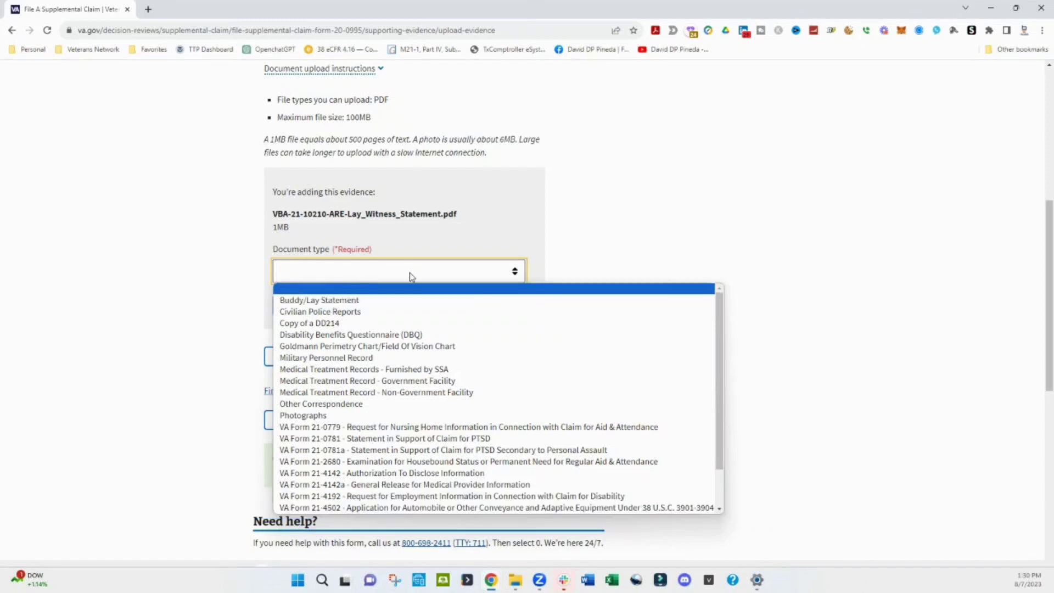
pyautogui.click(407, 300)
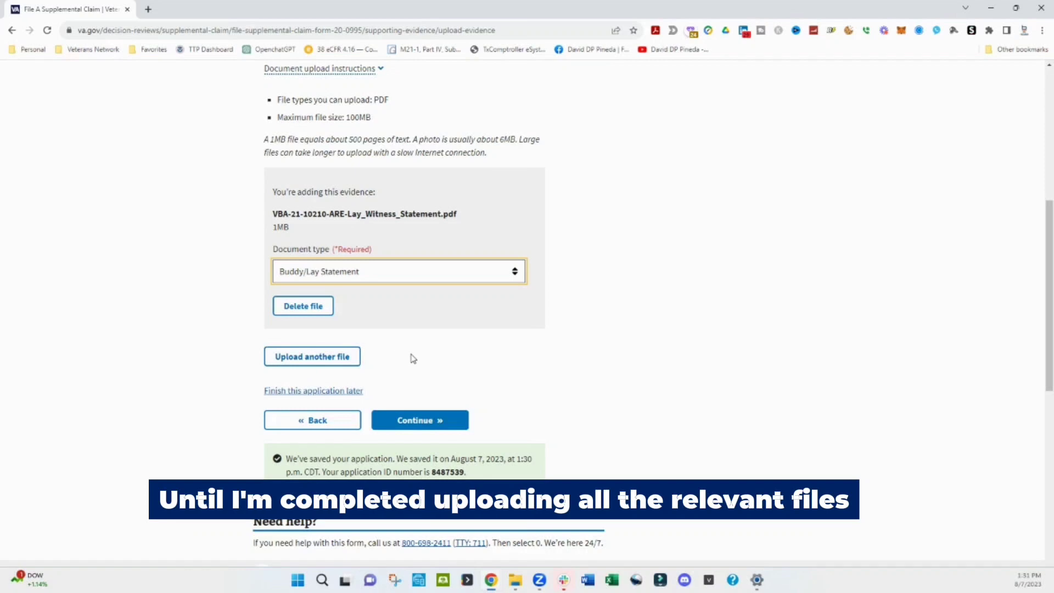
pyautogui.click(421, 424)
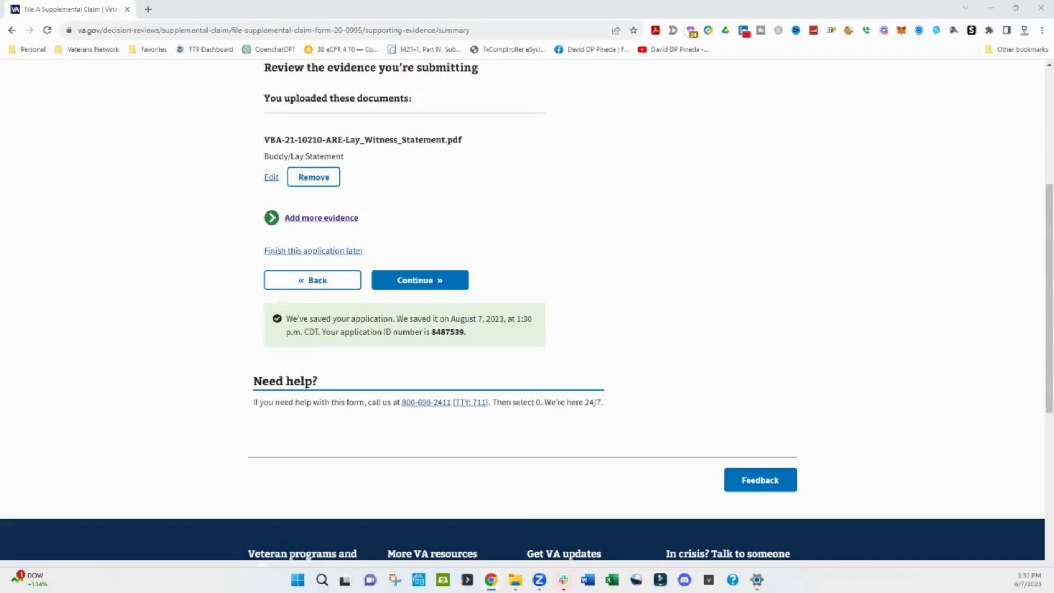
pyautogui.scroll(1, 152, 358)
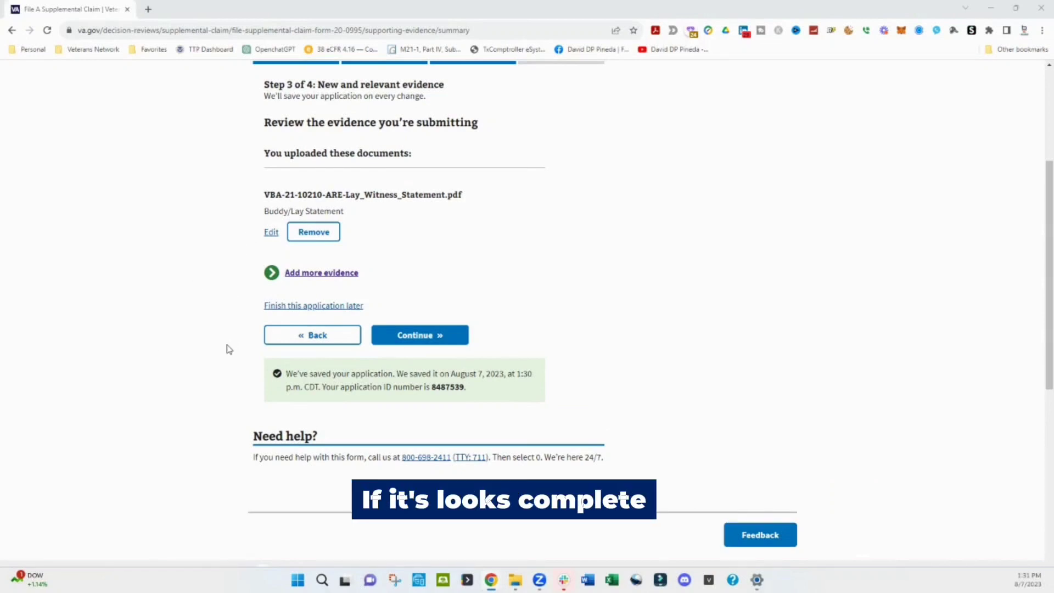
pyautogui.click(426, 337)
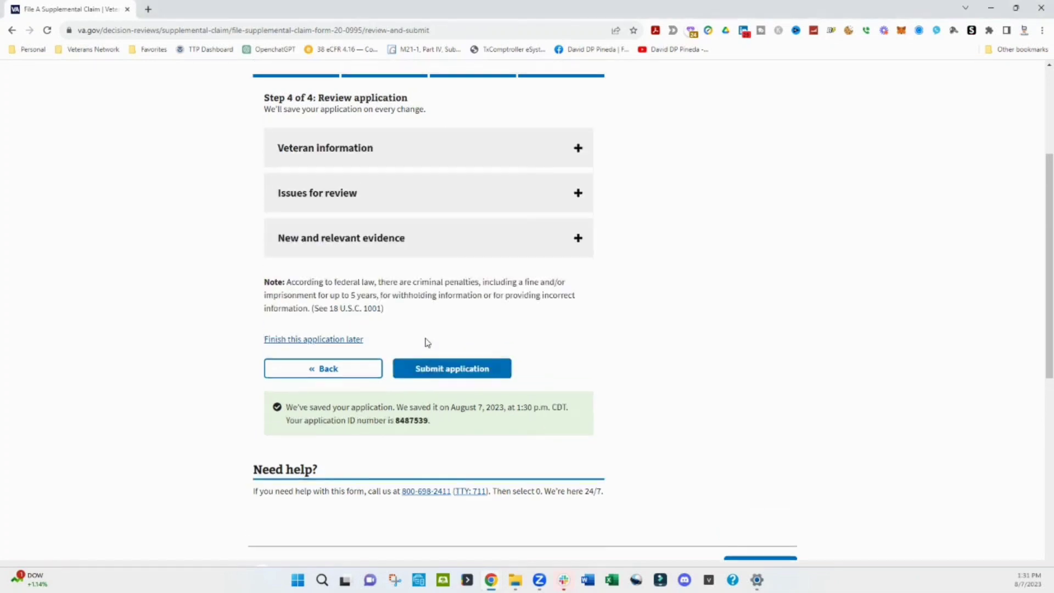